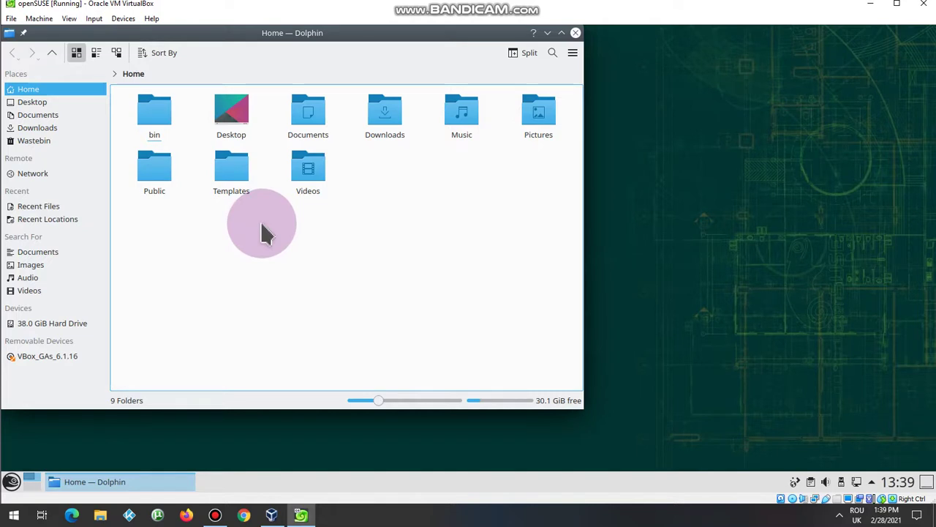
Open the OFilters folder inside Downloads, and open a Konsole terminal window beside the file manager
click(387, 113)
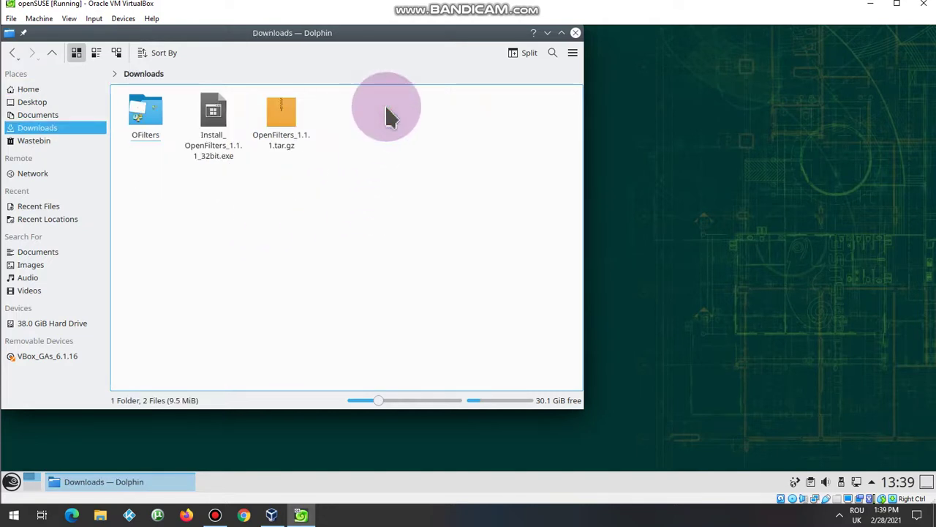
click(150, 118)
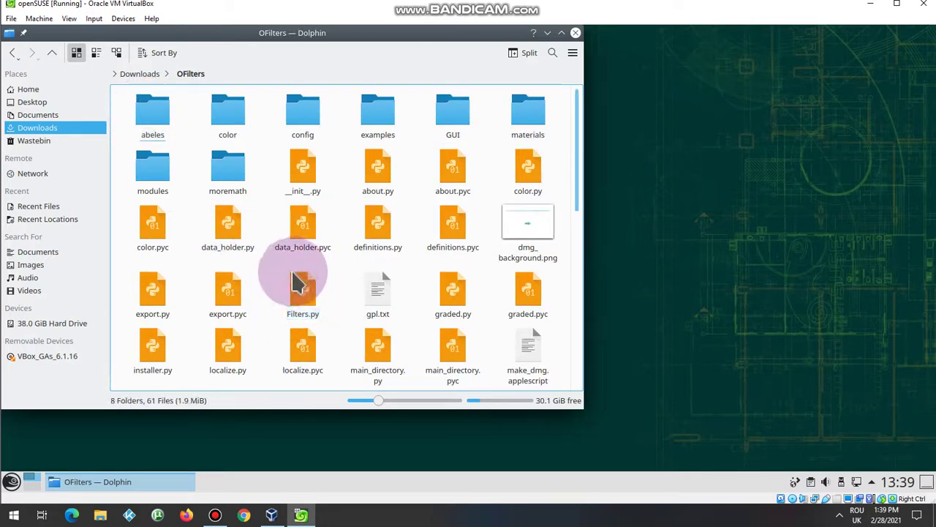
click(13, 485)
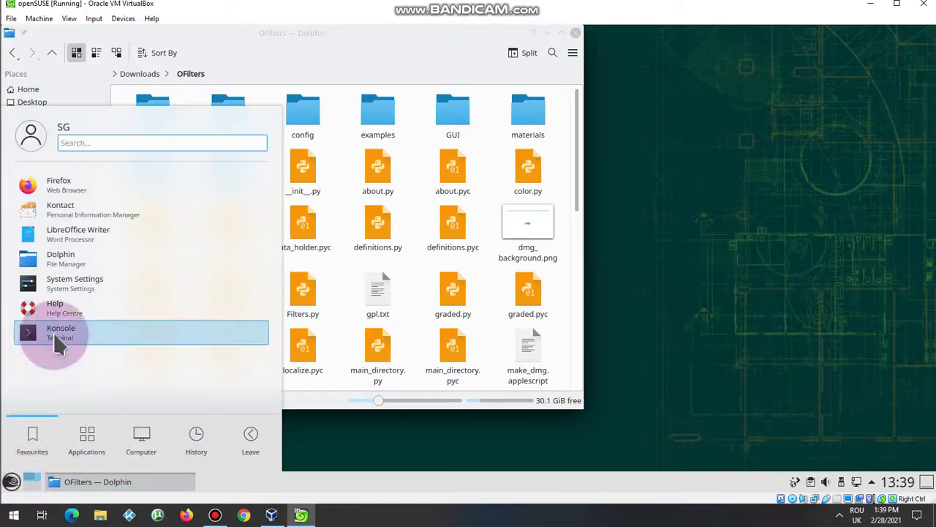
click(58, 342)
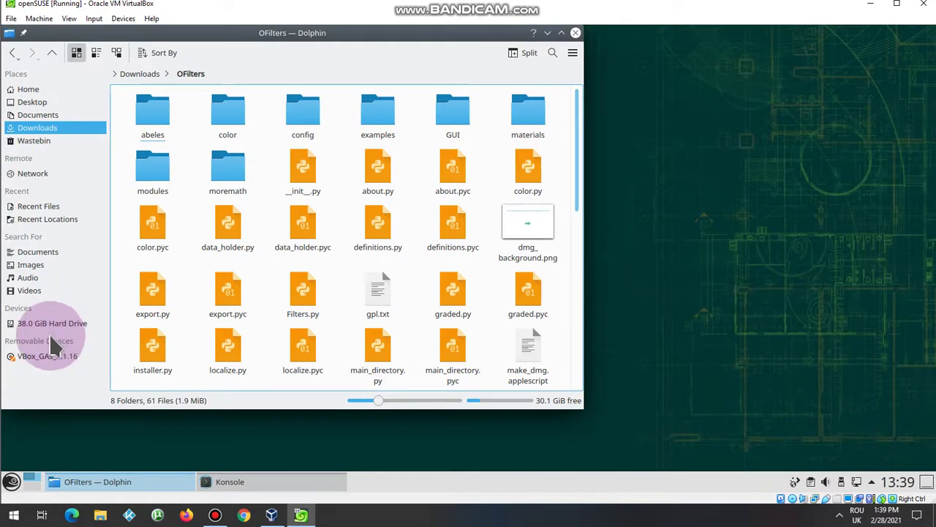
click(787, 191)
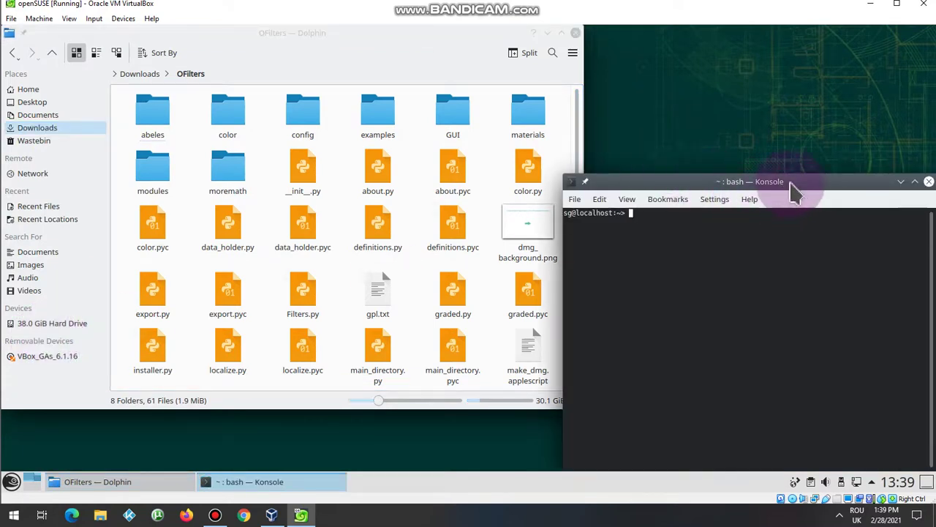
drag(790, 183, 789, 79)
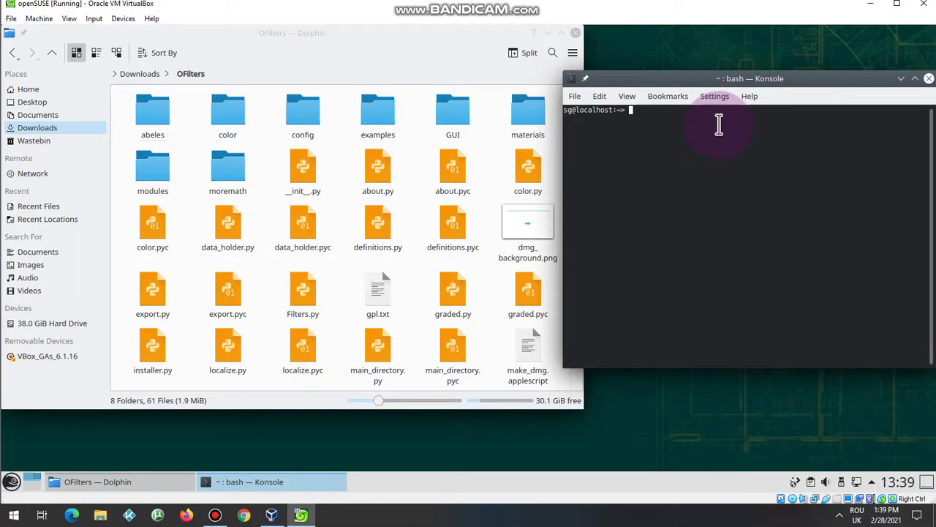
Change the terminal's working directory to Downloads and into its OFilters subfolder
text(cd Downloa)
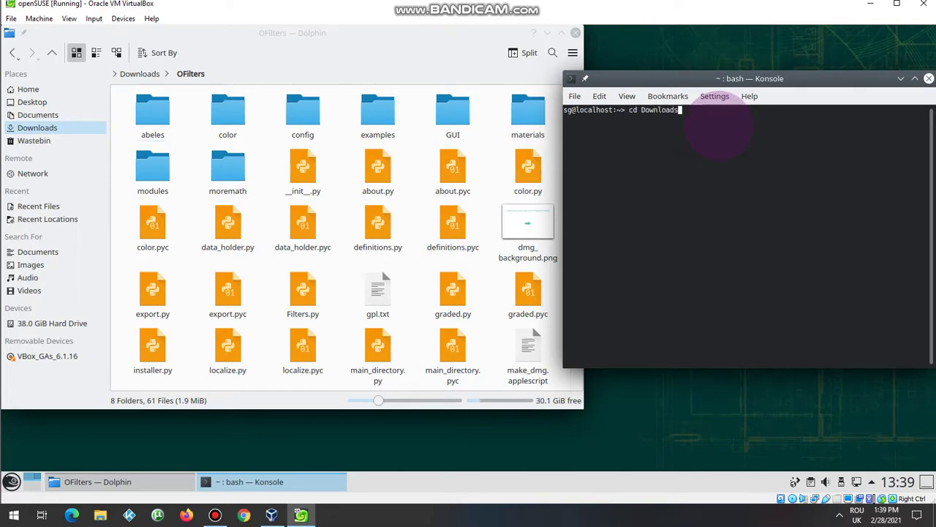
text(ds)
key(Return)
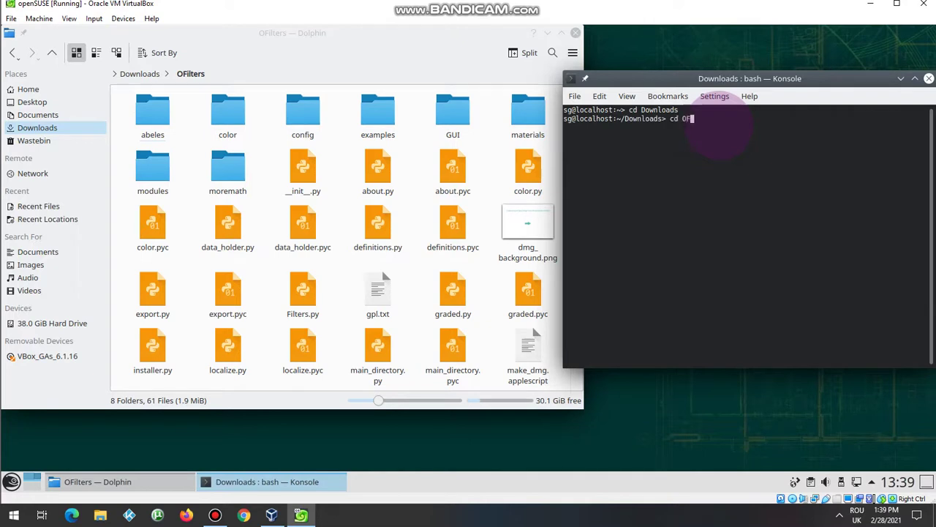
text(cd OFilters)
key(Return)
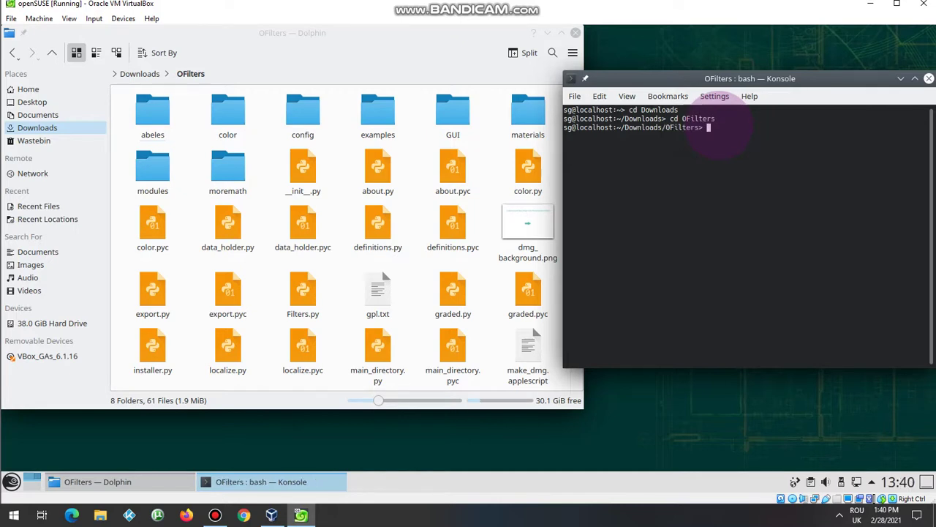
Launch OpenFilters by running python Filters.py in the terminal, and dismiss its startup dialogs
text(p)
text(ython Filters.py)
key(Return)
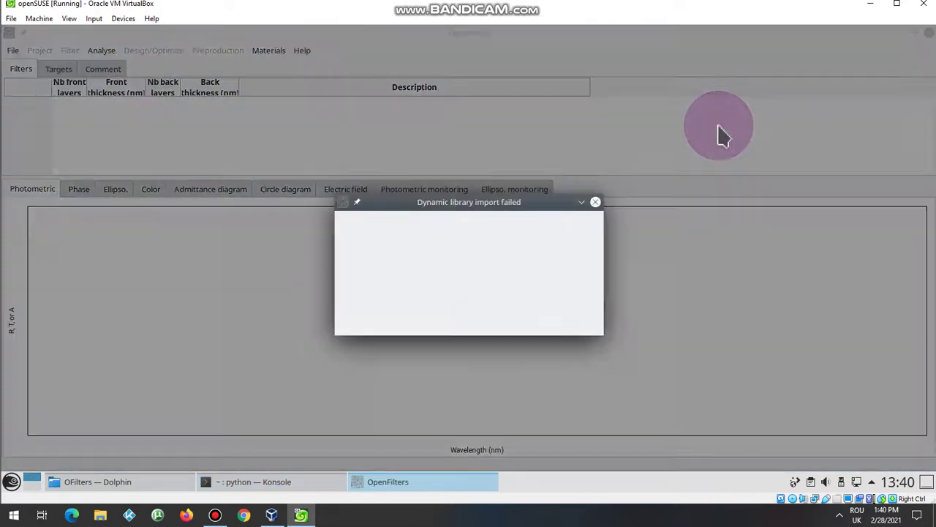
click(583, 321)
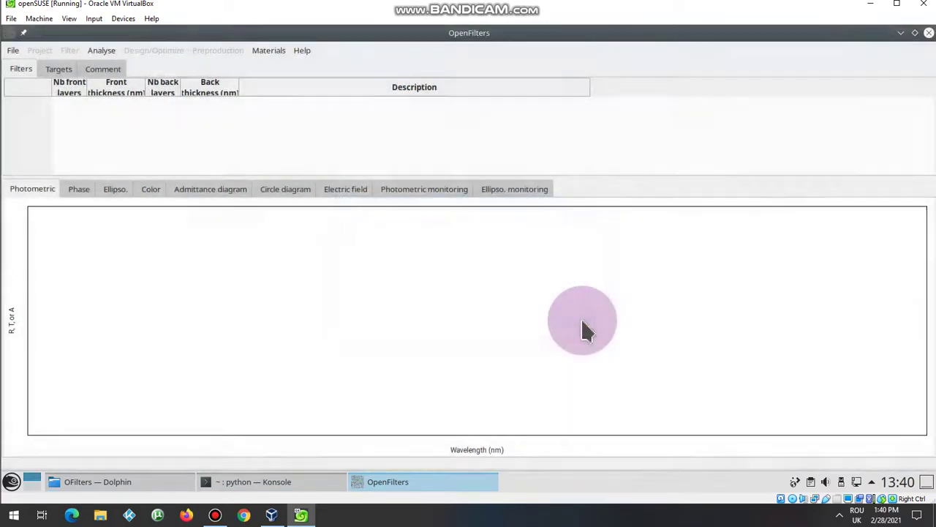
click(510, 317)
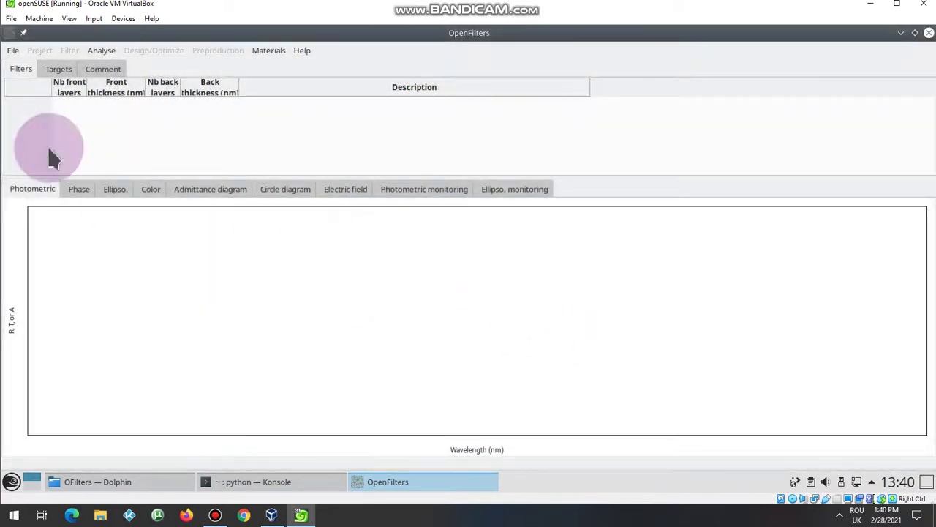
Create a new project and add a filter with BK7 as the substrate
click(13, 51)
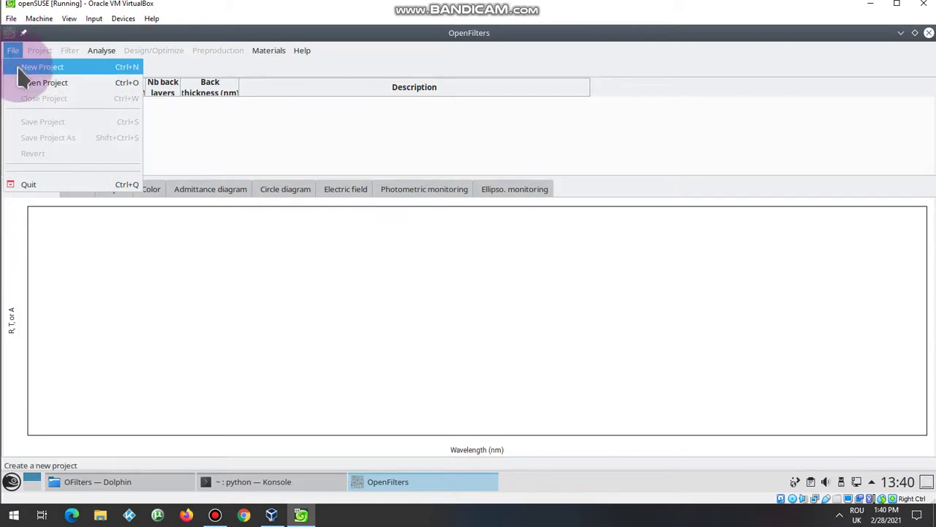
click(29, 68)
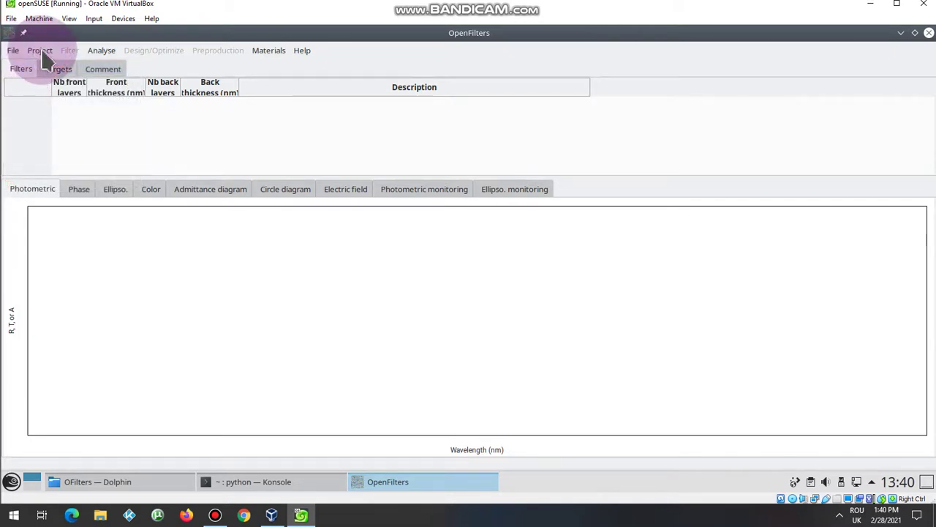
click(40, 50)
click(46, 67)
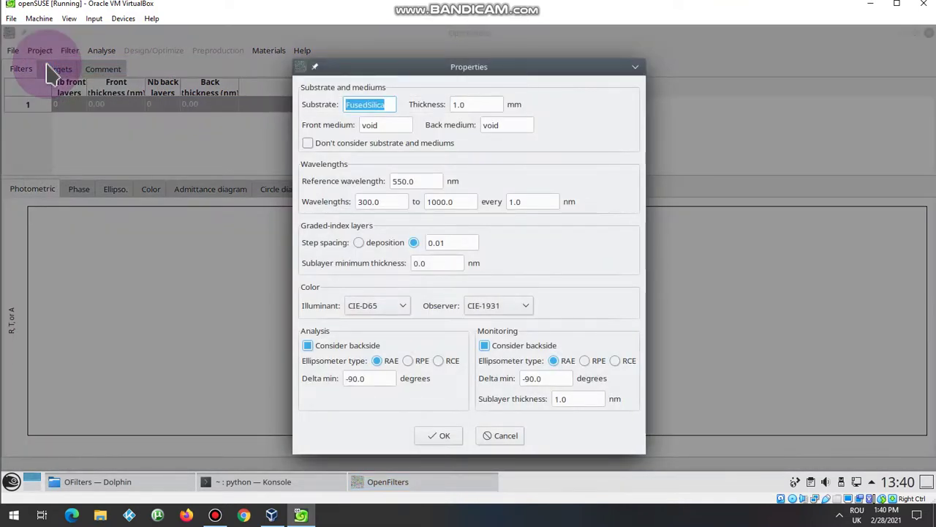
text(BK)
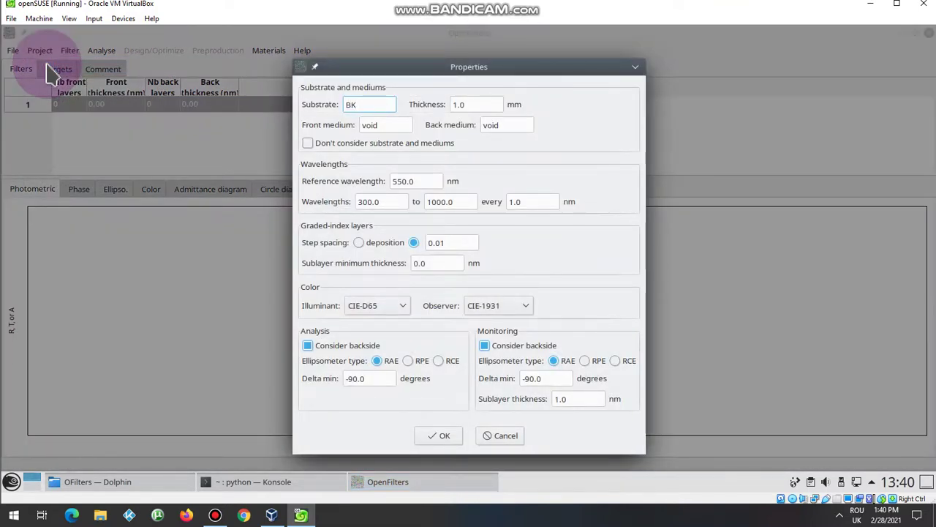
text(7)
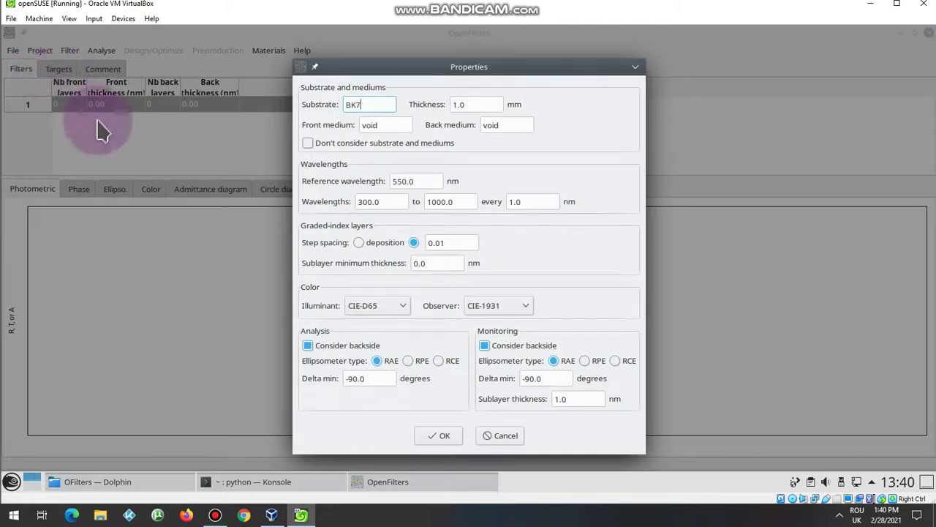
Set the filter's wavelength range to 400 to 700 nm and accept the properties
click(395, 202)
drag(390, 202, 327, 202)
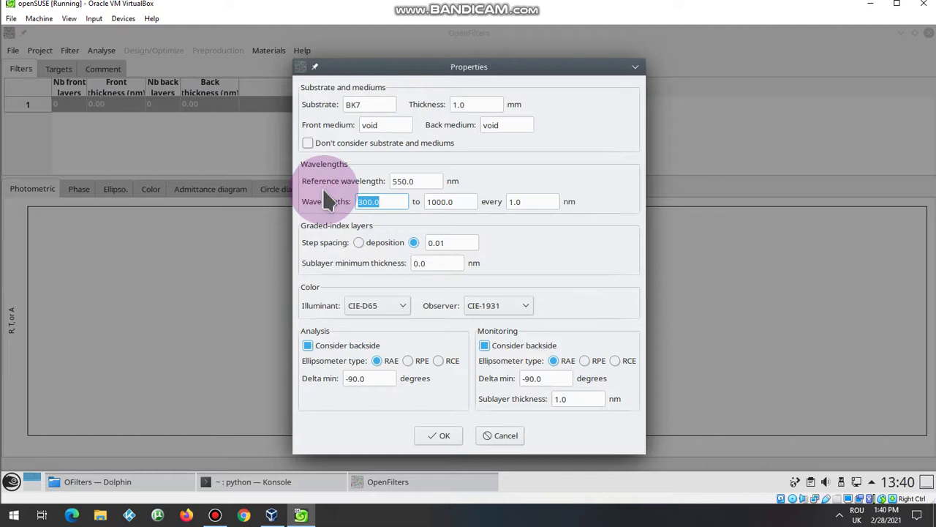
text(400)
drag(472, 202, 404, 201)
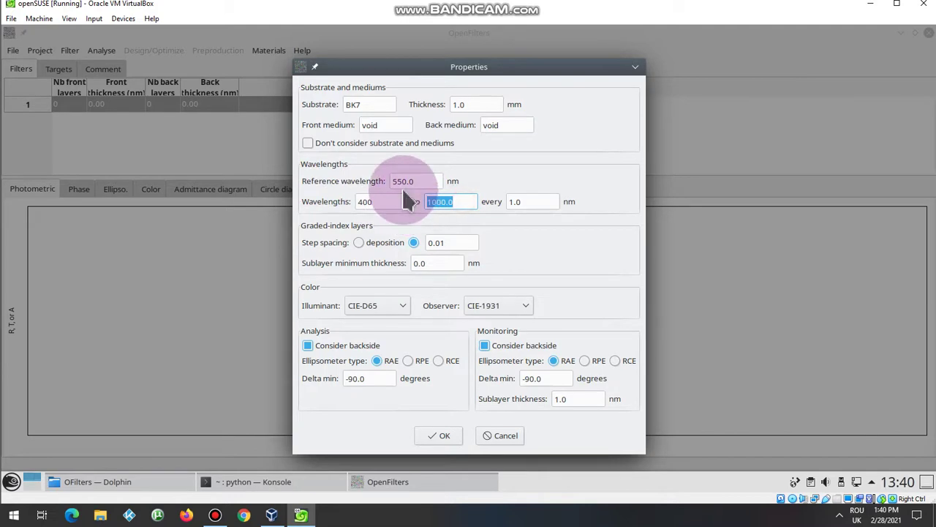
text(700)
click(452, 435)
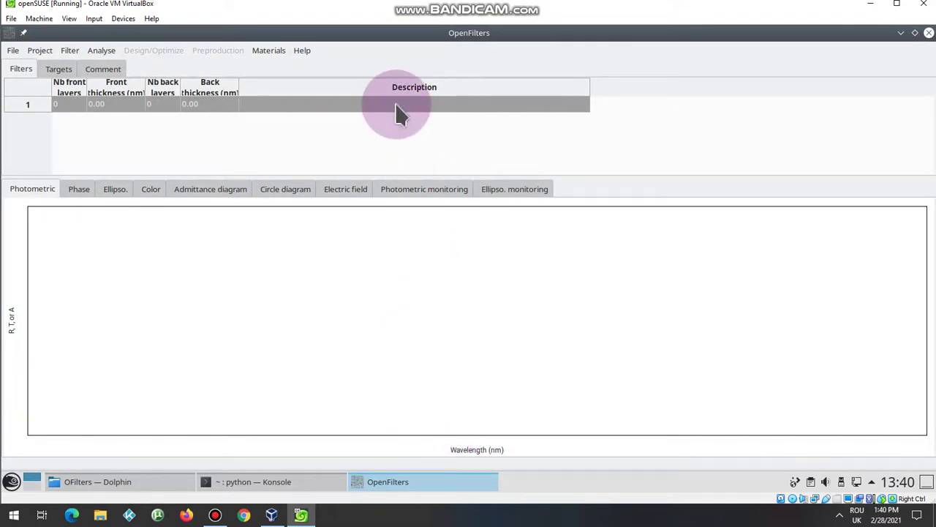
Describe the new filter as "Bandpass Filter" and enter the stack formula hlhlhlhlh2lhlhlhlhlh for it
double_click(395, 104)
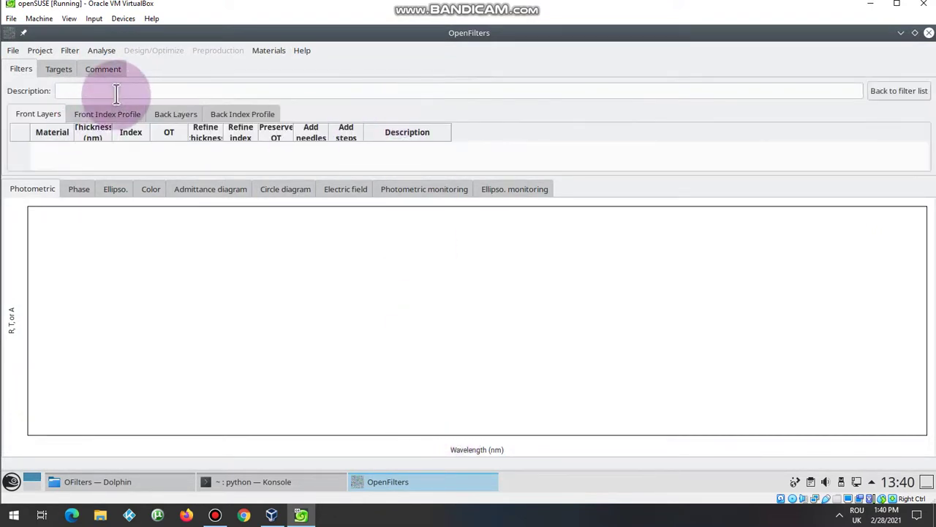
click(116, 91)
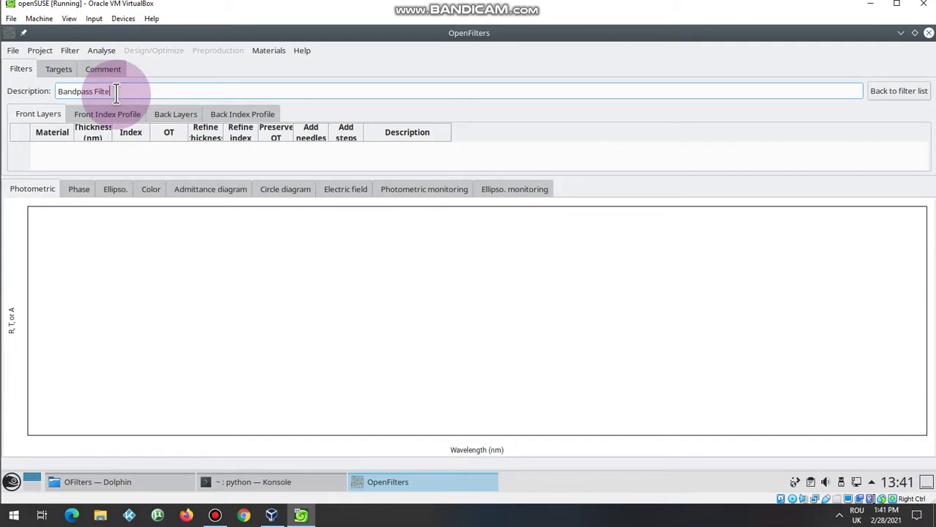
click(69, 52)
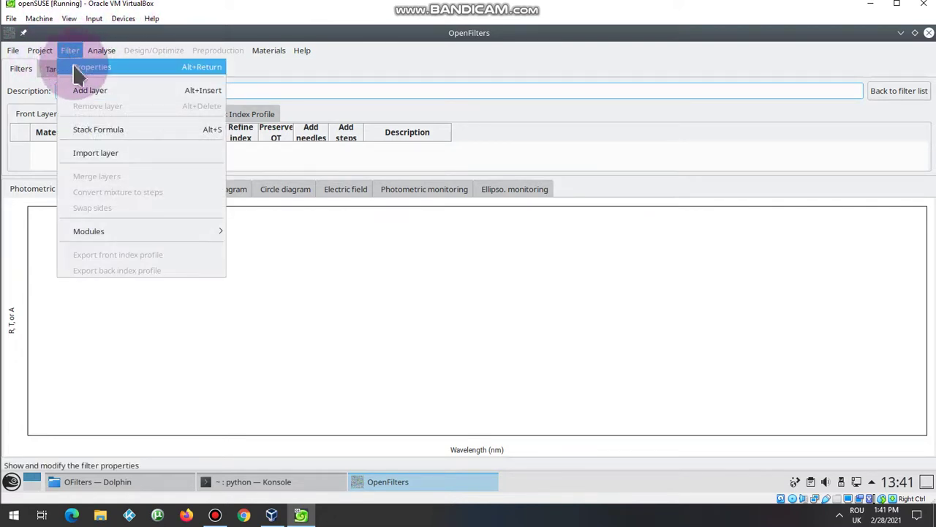
click(98, 130)
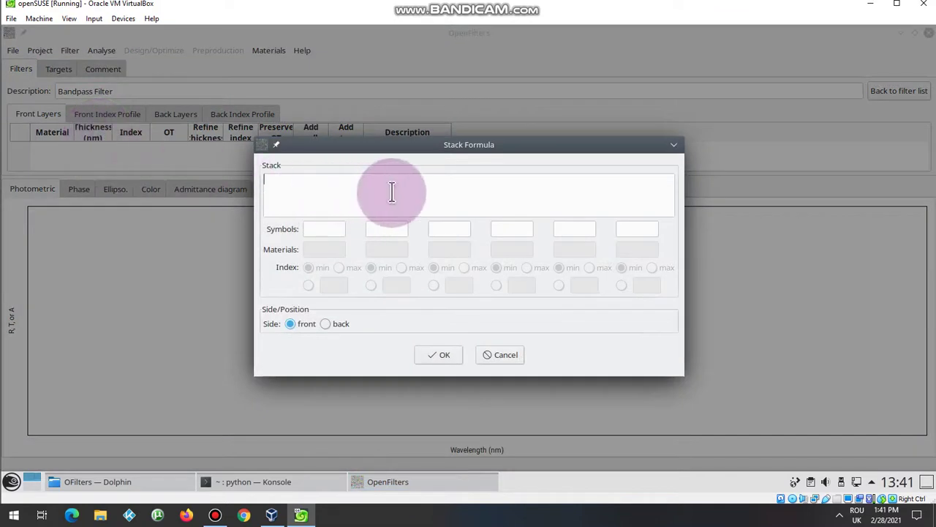
text(hlhlhlhlh2lhlhlhlhlh)
Assign TiO2 to symbol h and SiO2 to symbol l, and generate the stack on the front side
click(317, 229)
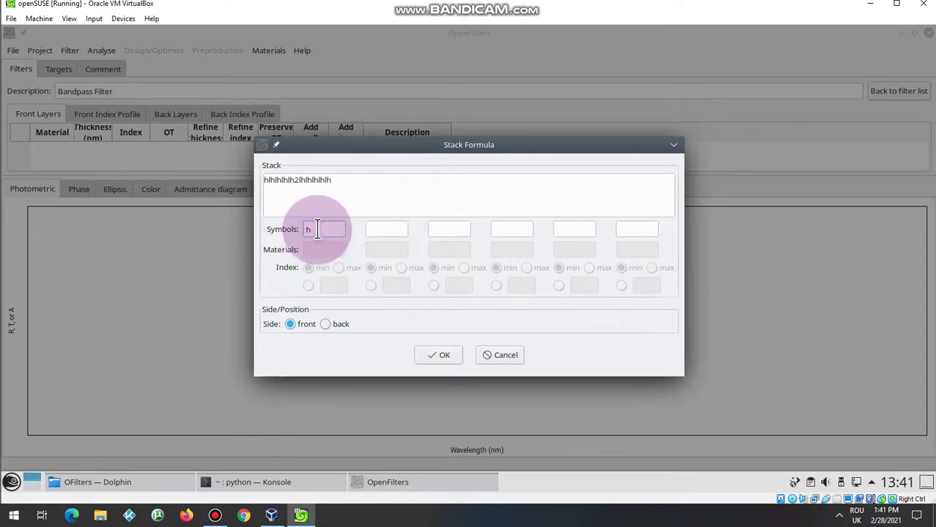
key(Tab)
click(374, 229)
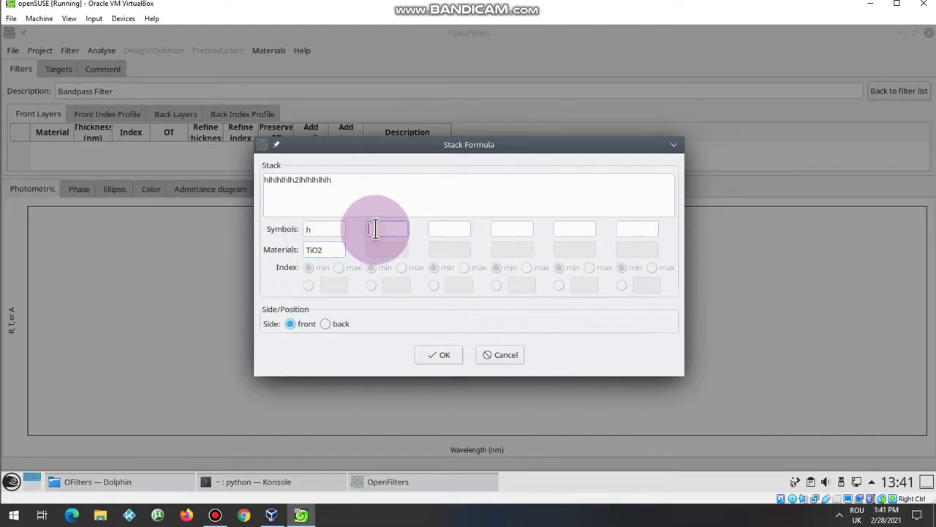
key(Tab)
click(443, 355)
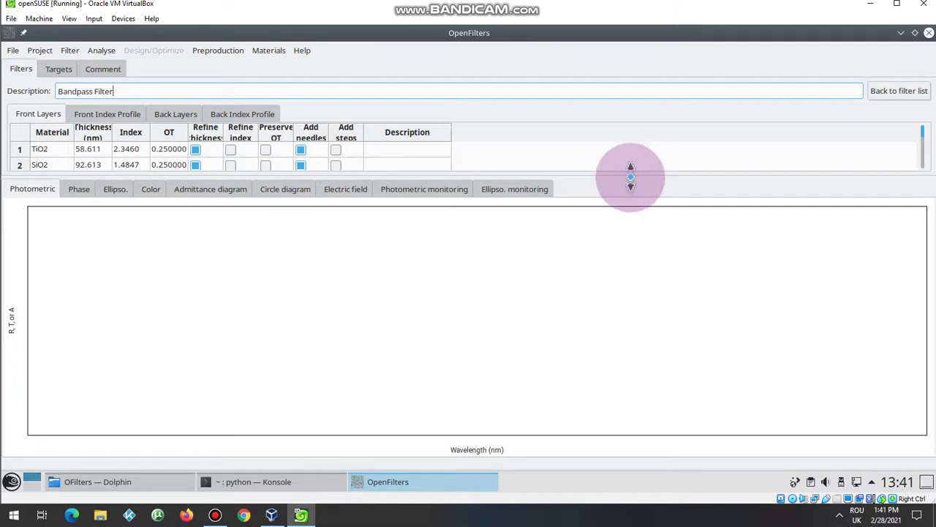
Review the filter's full table of front layers and return to the filter list
drag(631, 176, 608, 401)
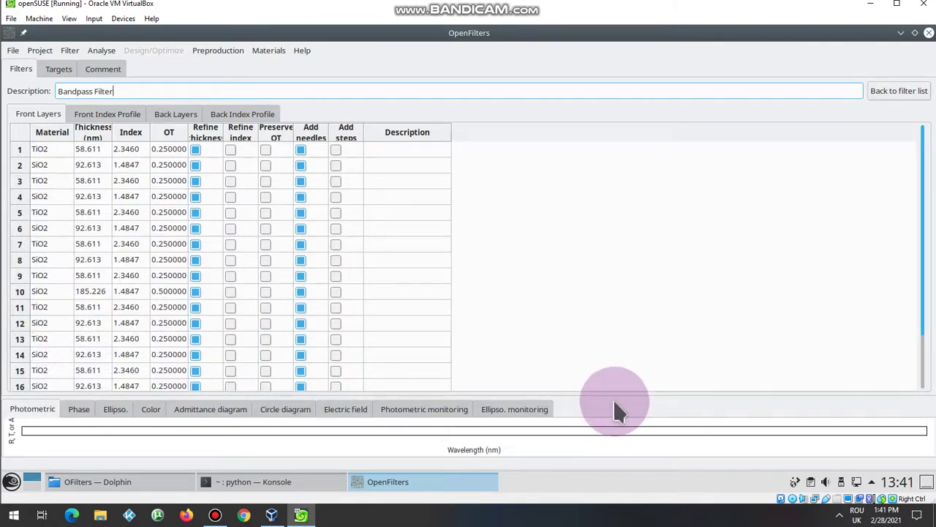
drag(625, 397, 608, 161)
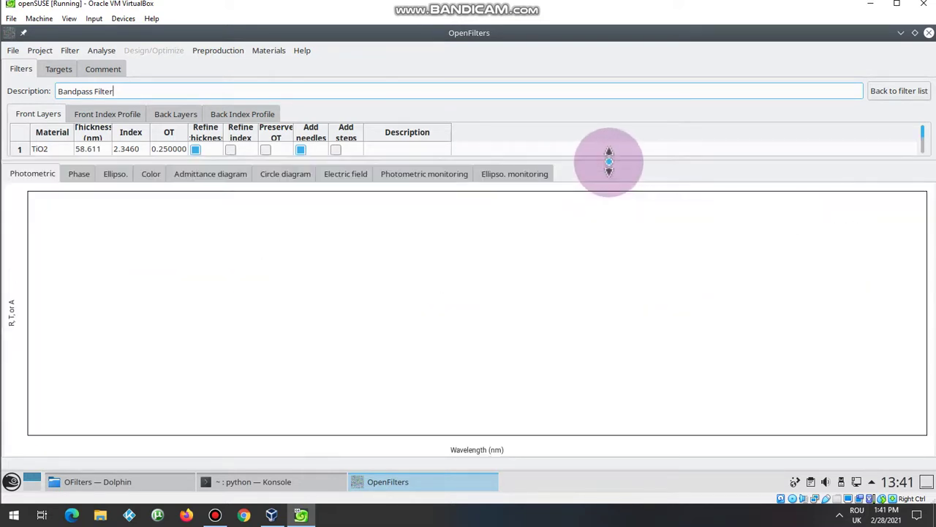
click(898, 93)
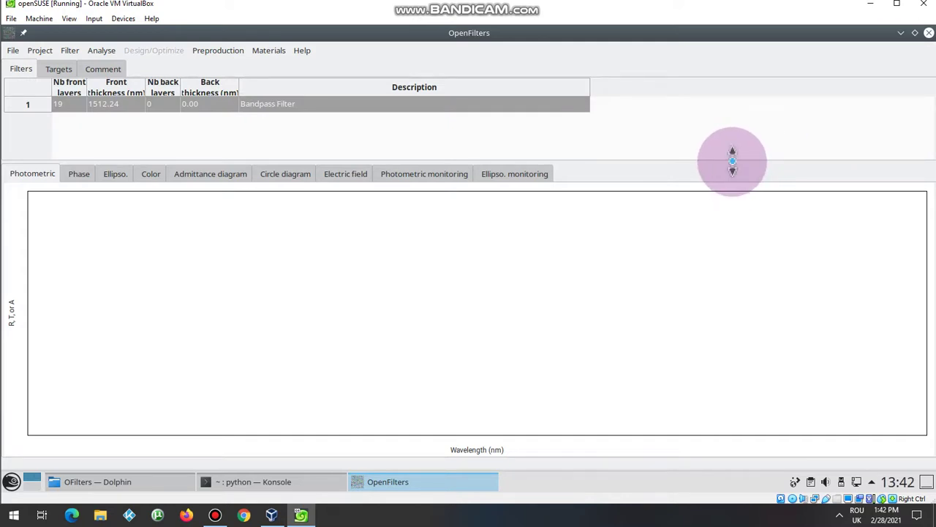
Calculate the bandpass filter's transmission at 0 degrees for unpolarized light
drag(732, 158, 732, 136)
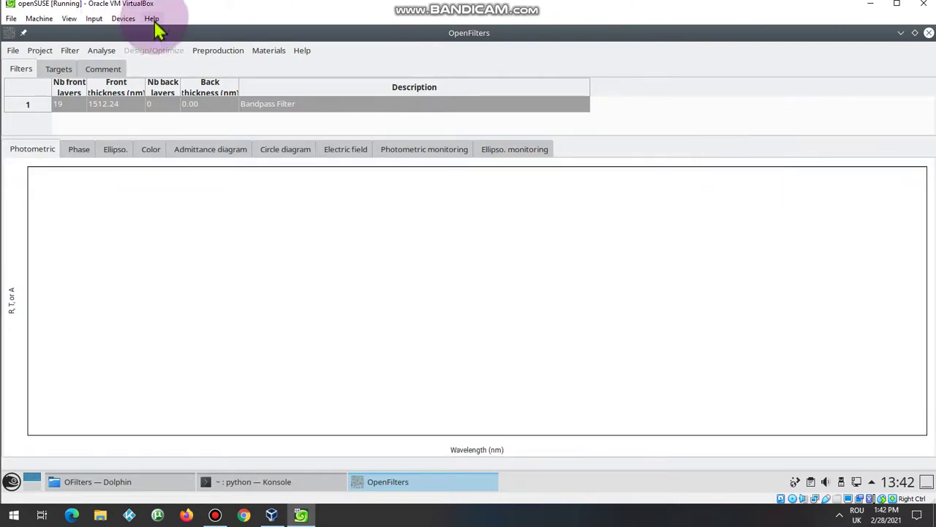
click(102, 51)
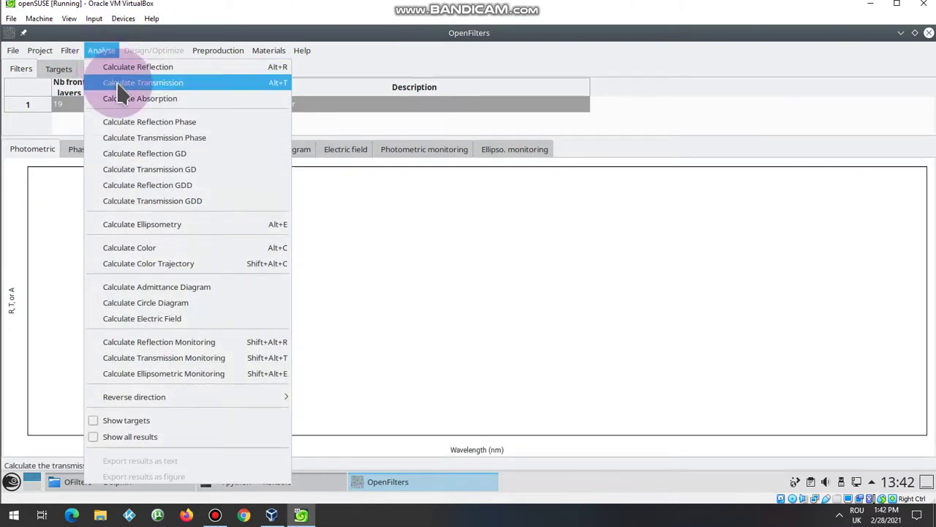
click(119, 83)
click(493, 251)
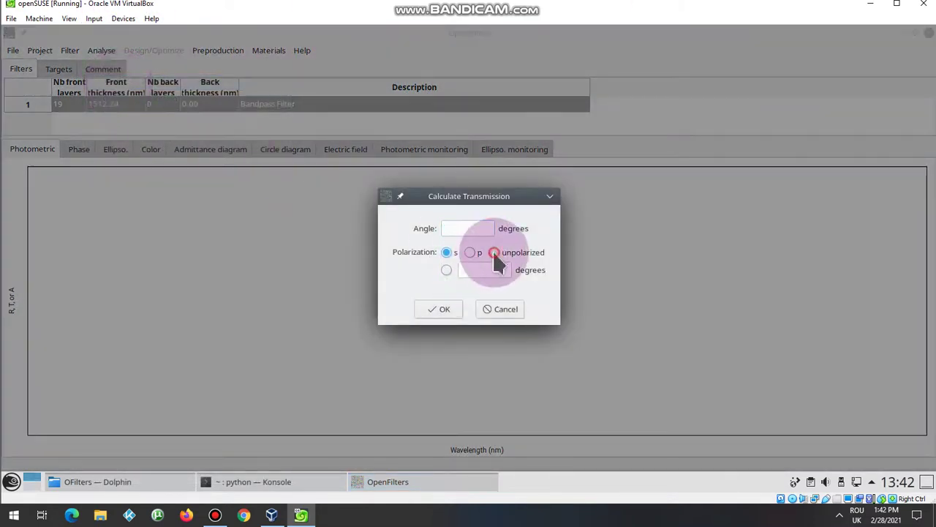
click(443, 313)
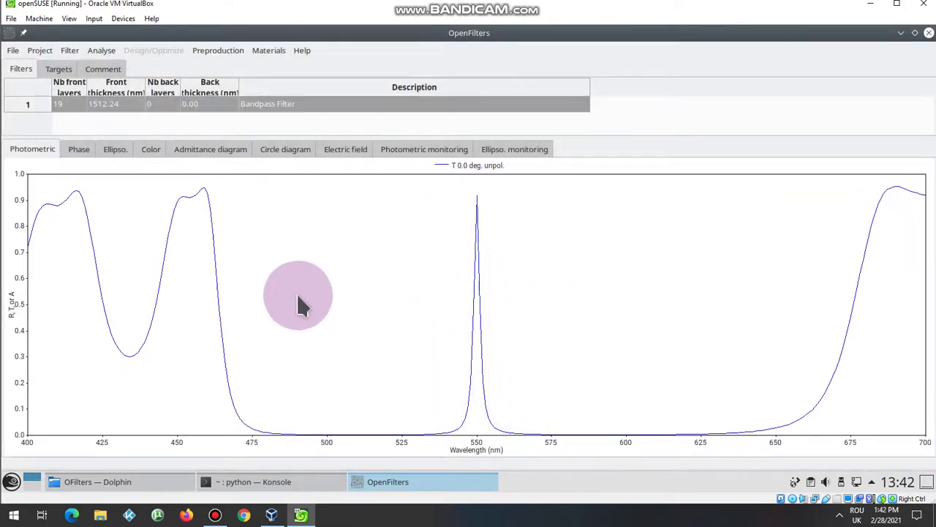
Turn on the grid in the photometric plot's display parameters
right_click(331, 266)
click(357, 274)
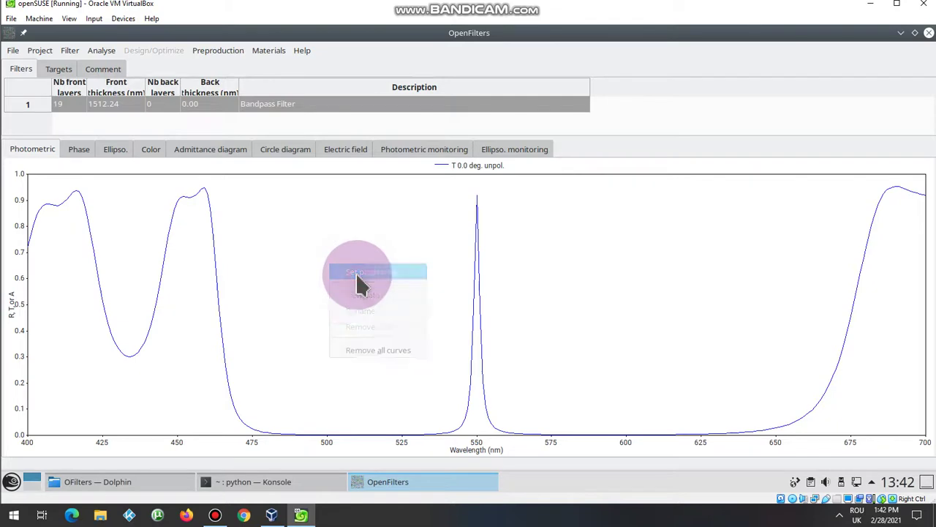
click(387, 349)
click(439, 379)
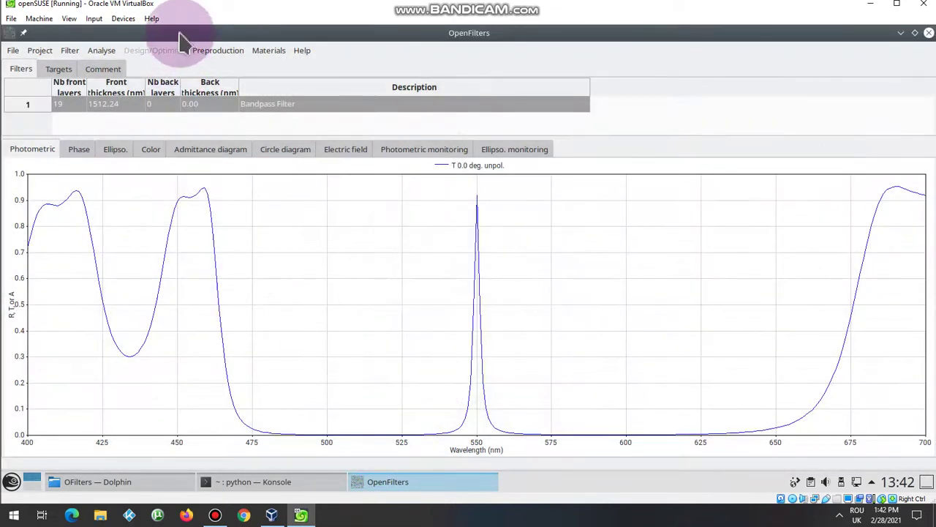
Calculate the filter's color at 0 degrees for unpolarized light with CIE-D65 and CIE-1931, and view its xy locus
click(103, 50)
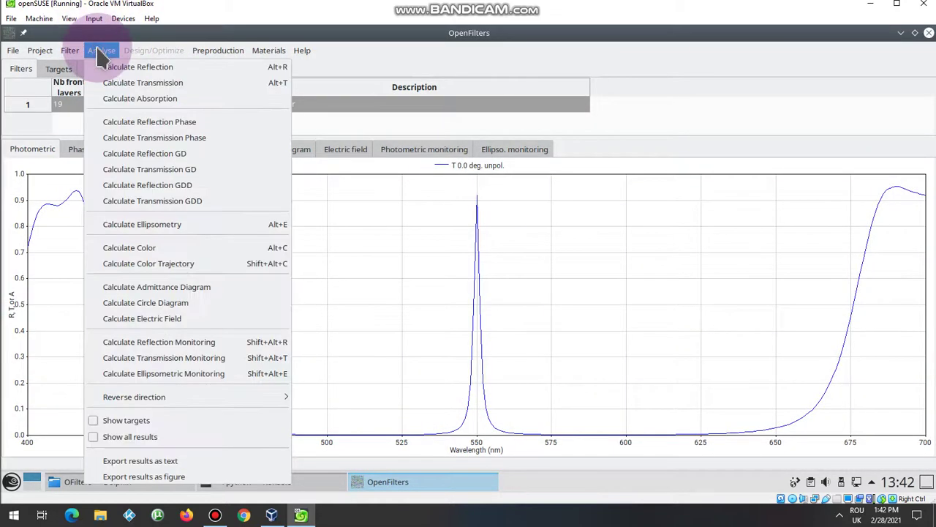
click(182, 249)
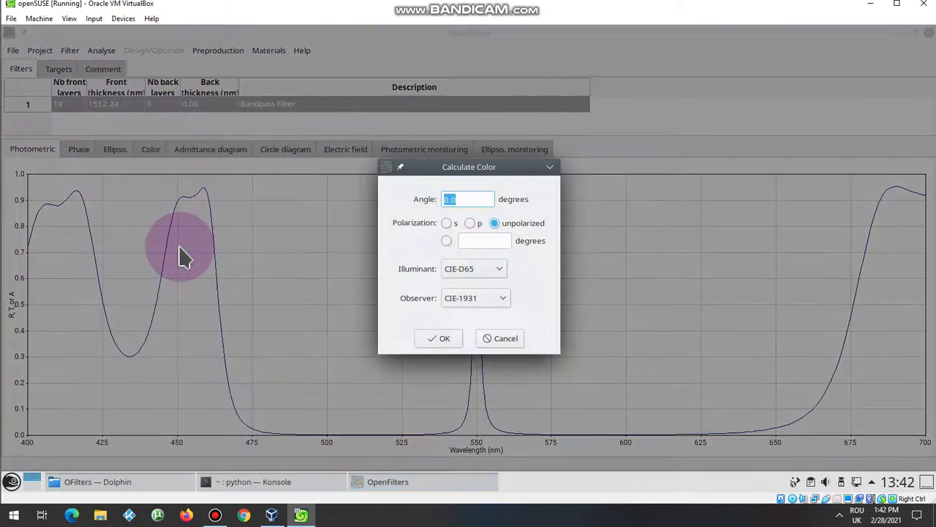
click(441, 338)
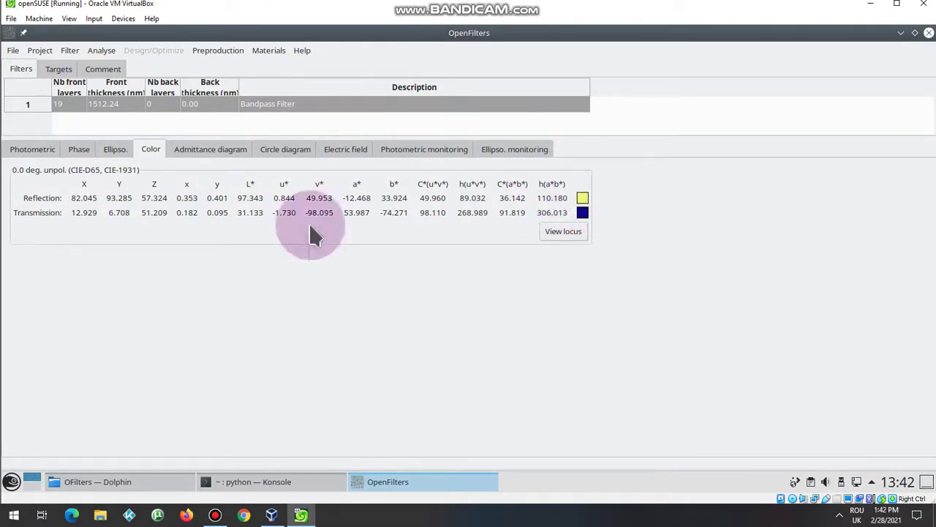
click(561, 230)
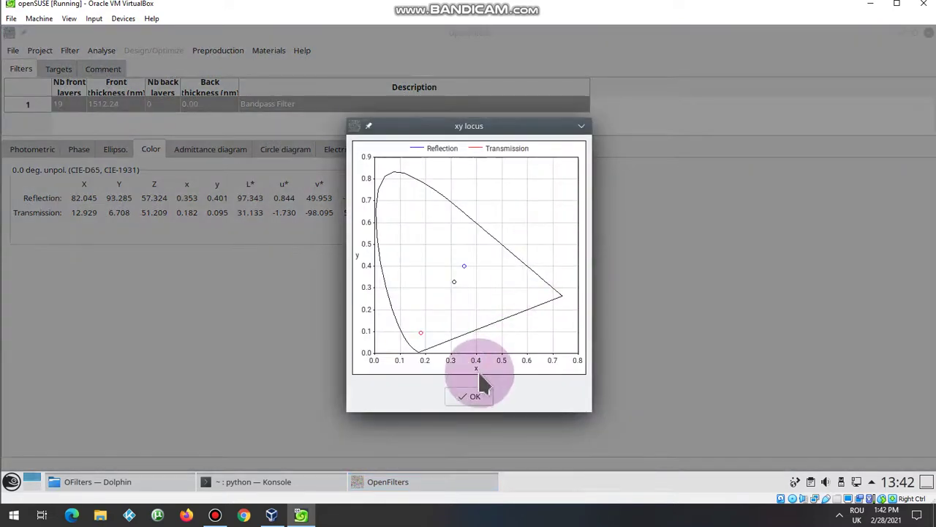
click(475, 397)
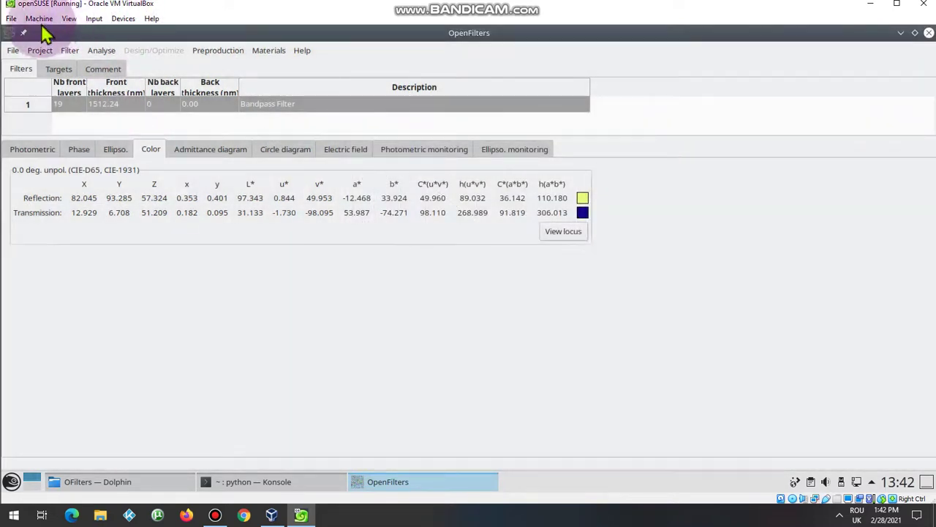
Calculate the unpolarized color trajectory from 0 to 80 degrees every 10 degrees, using illuminant CIE-D65 and observer CIE-1931
click(107, 51)
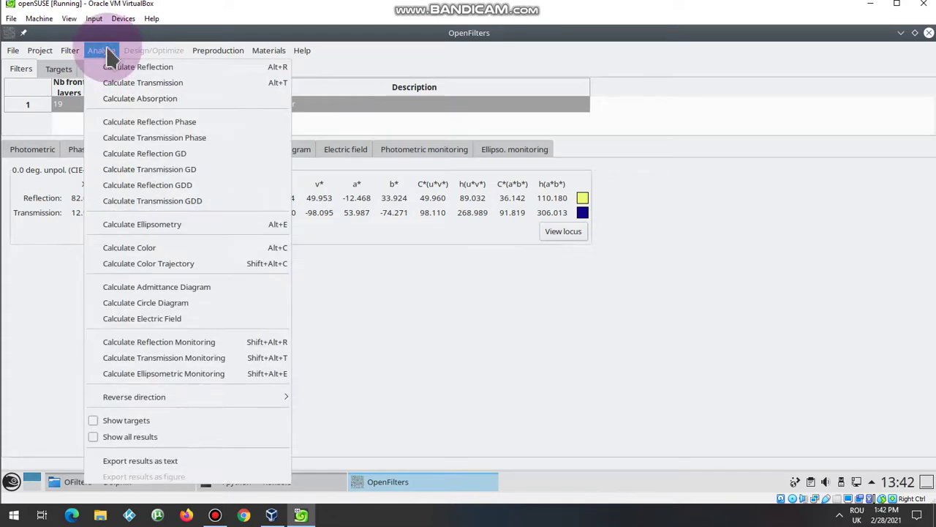
click(156, 264)
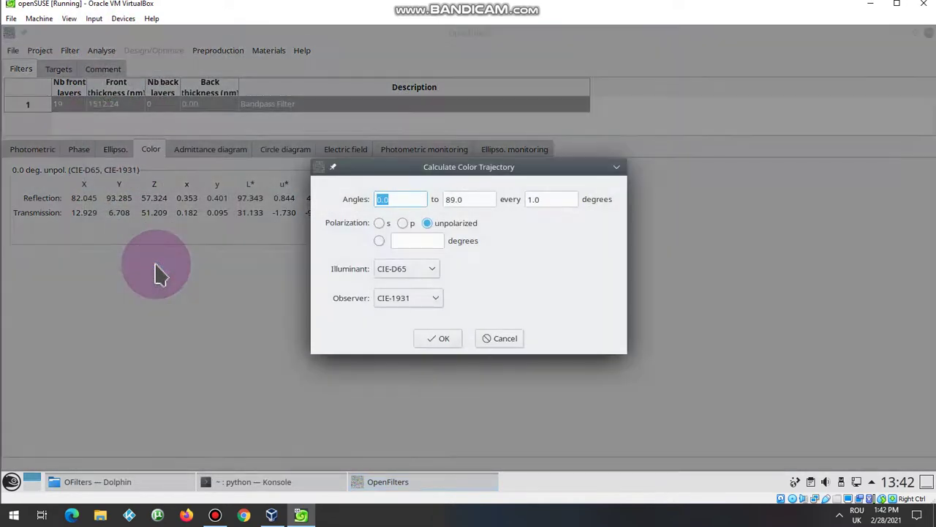
key(BackSpace)
double_click(479, 199)
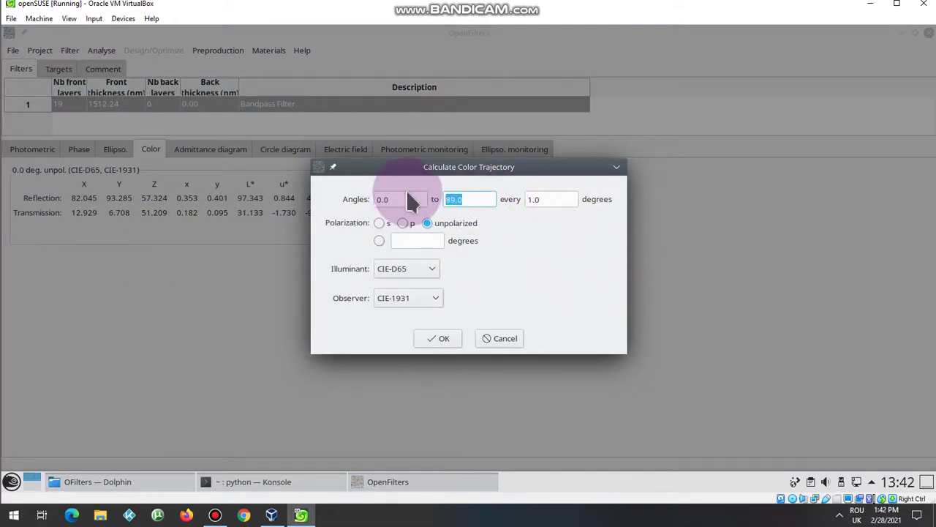
text(80)
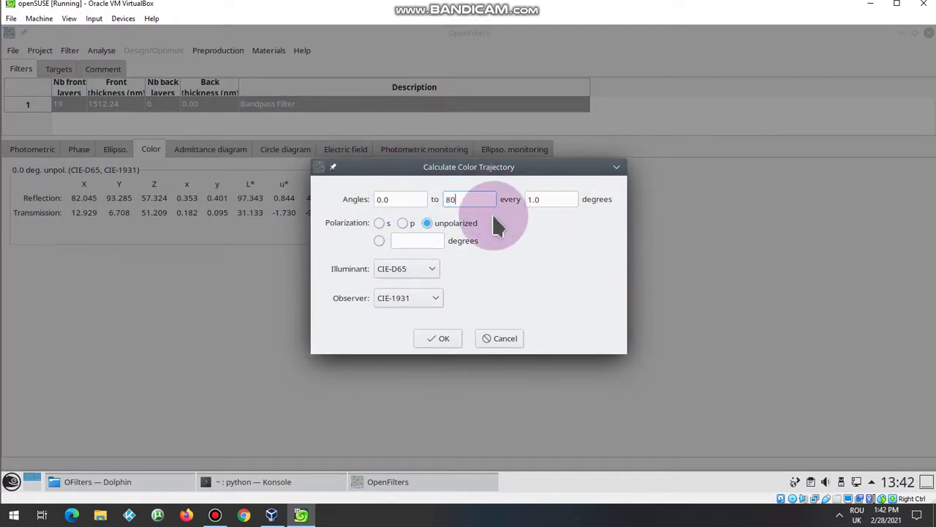
double_click(550, 199)
text(1)
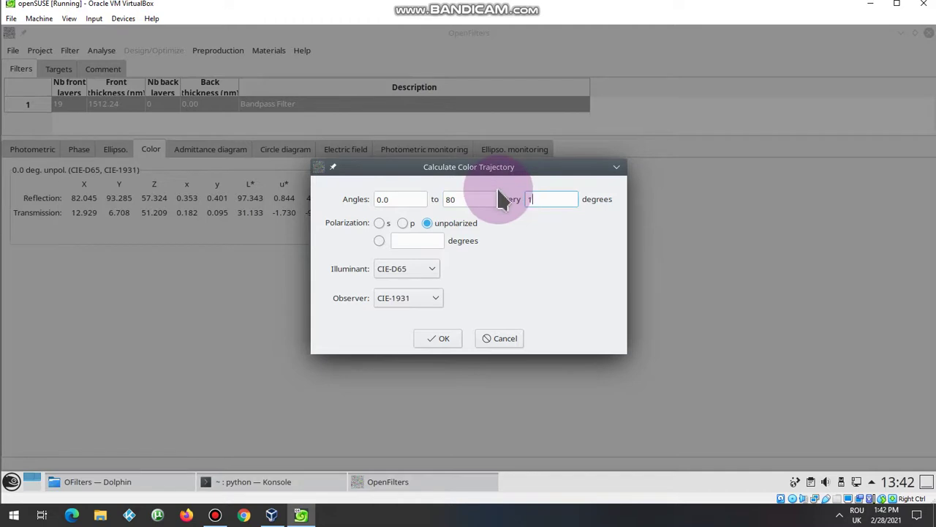
text(0)
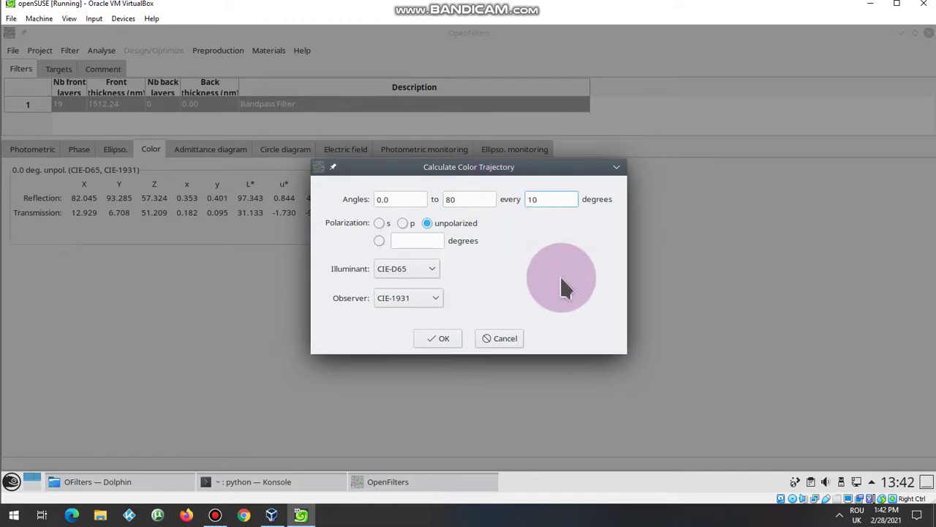
click(442, 339)
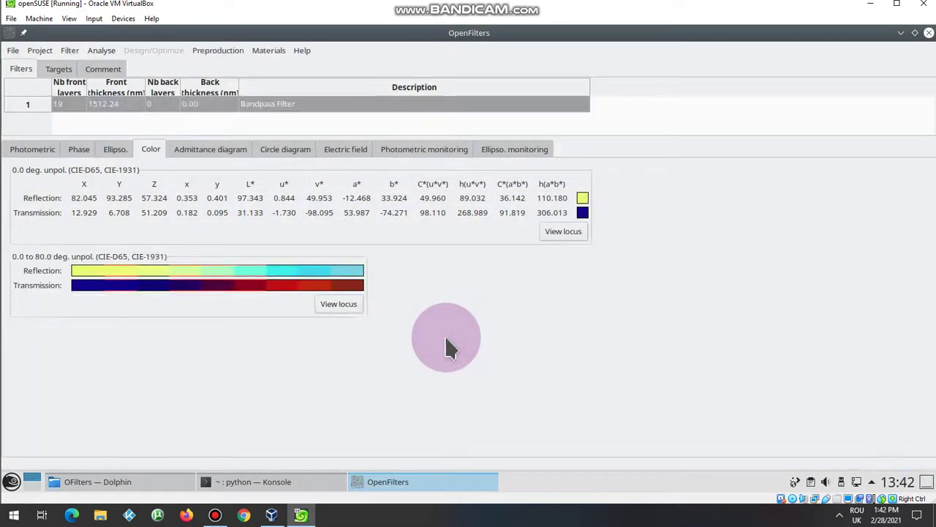
View the color trajectory's xy locus beside the color results and close it
click(337, 304)
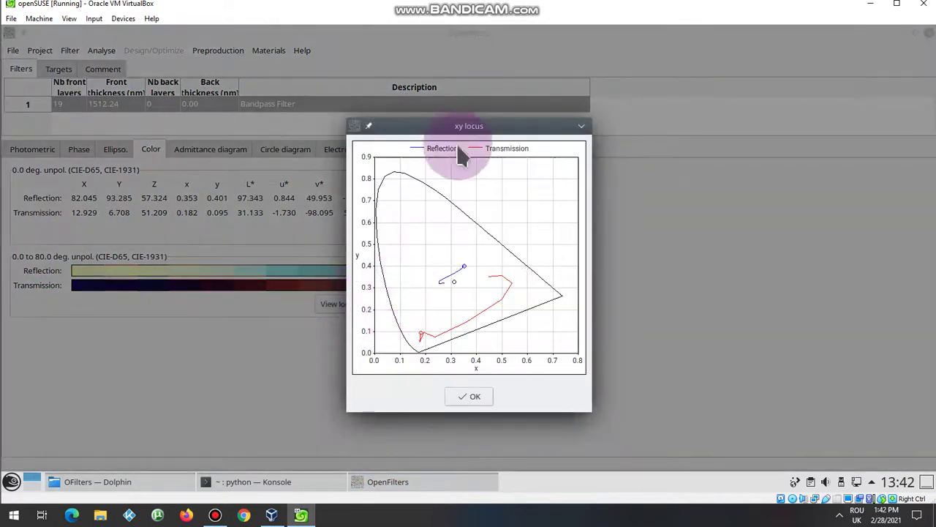
drag(448, 134, 700, 149)
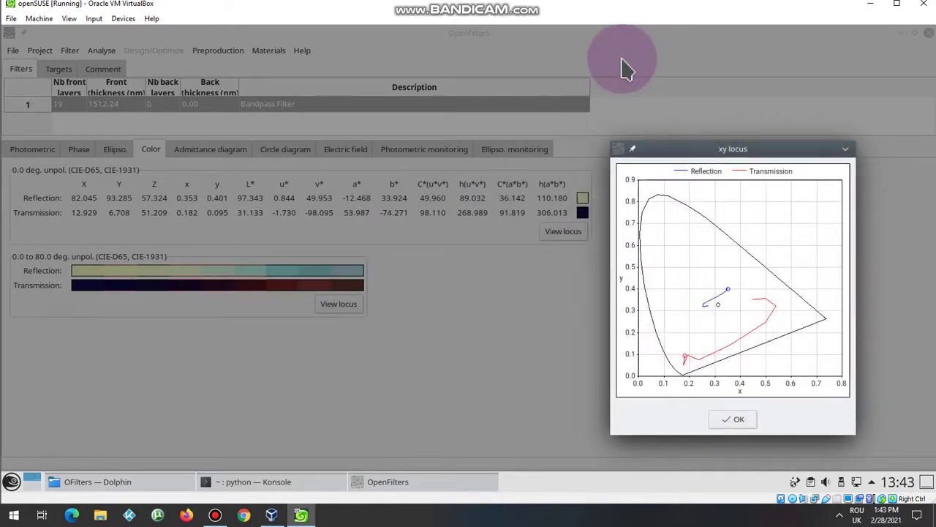
click(739, 420)
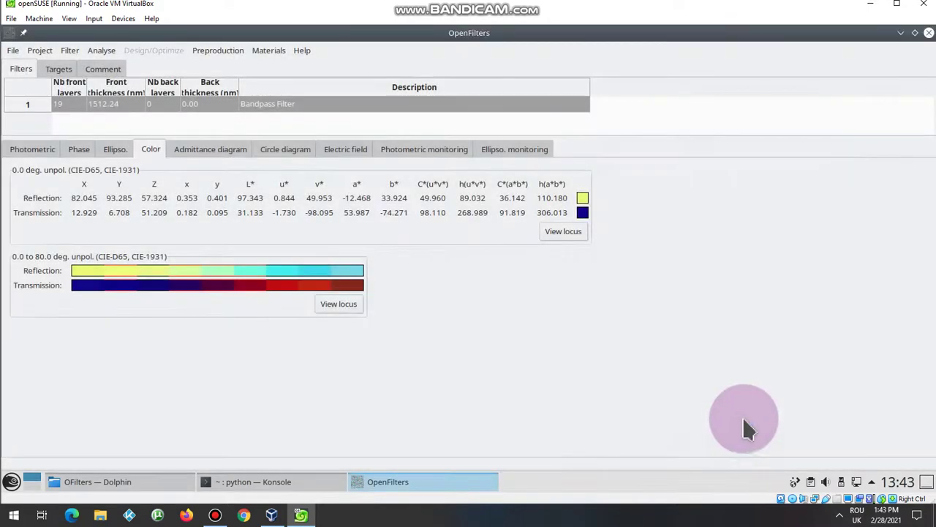
Quit OpenFilters without saving the project, and close the Konsole and Dolphin windows
click(929, 33)
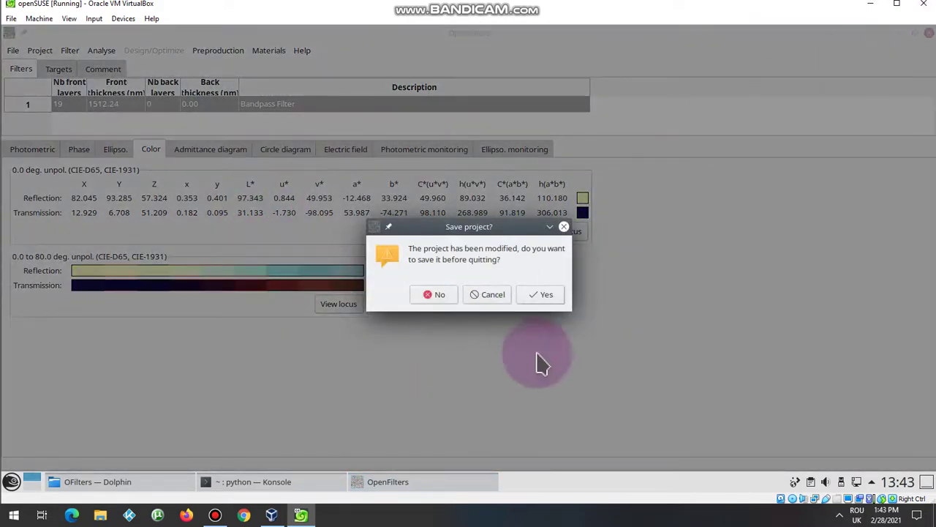
click(440, 295)
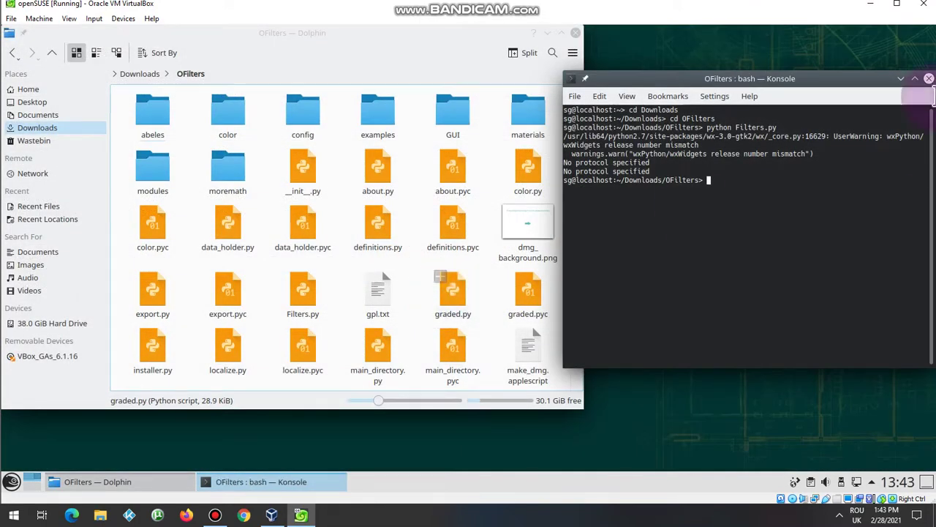
click(929, 78)
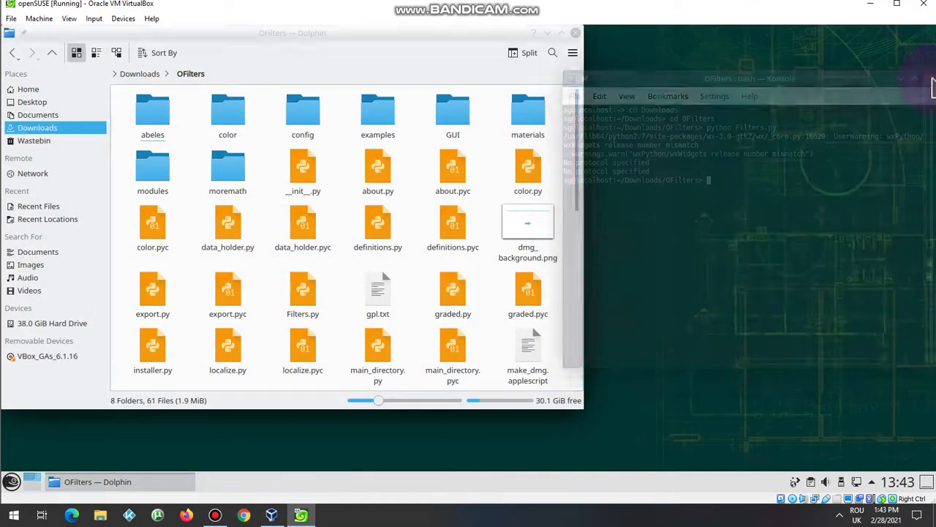
click(575, 33)
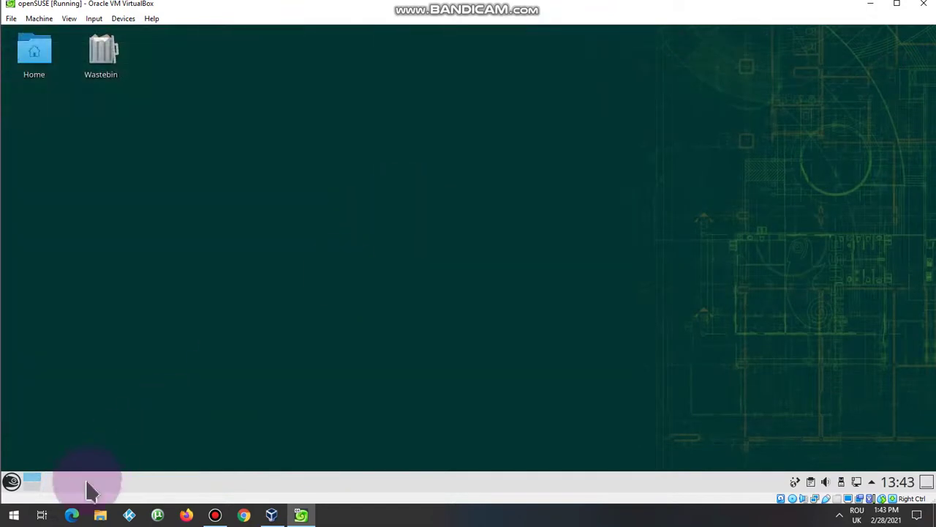
Launch Firefox from the openSUSE desktop and bring its window into view
click(16, 488)
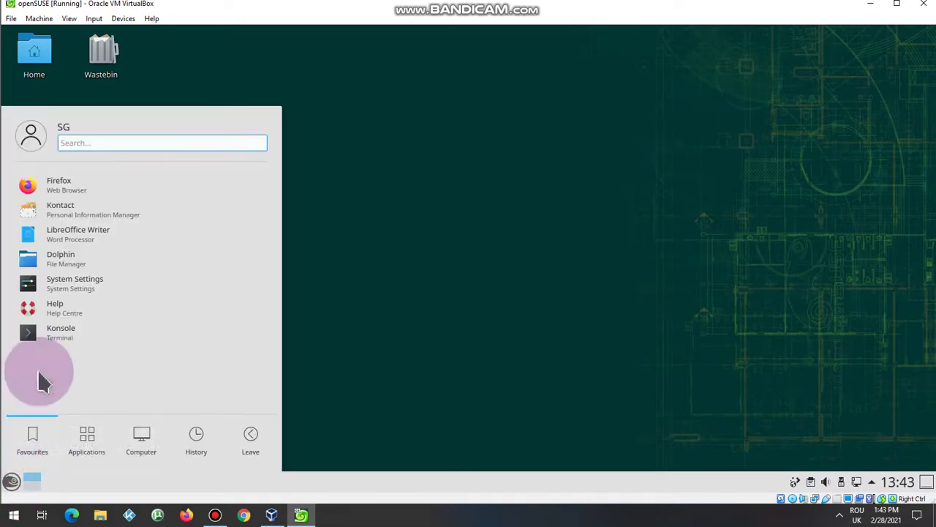
click(60, 189)
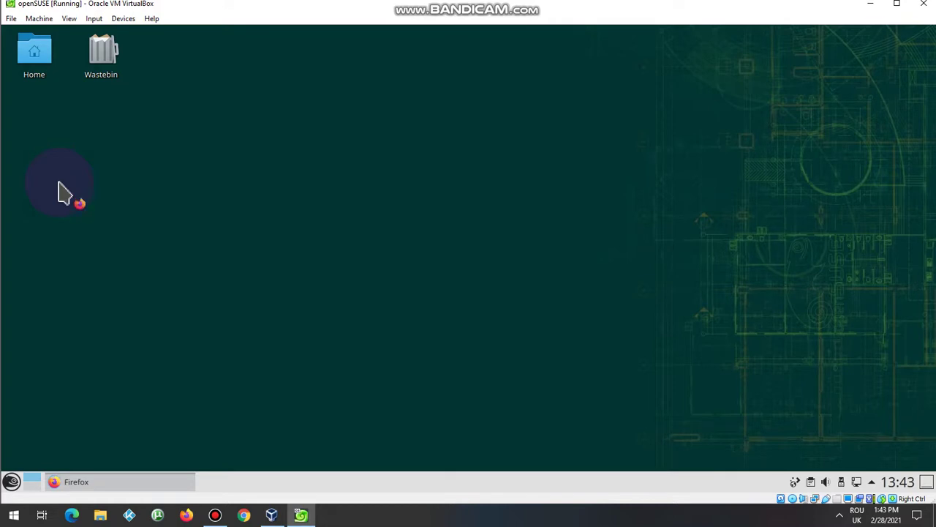
click(215, 515)
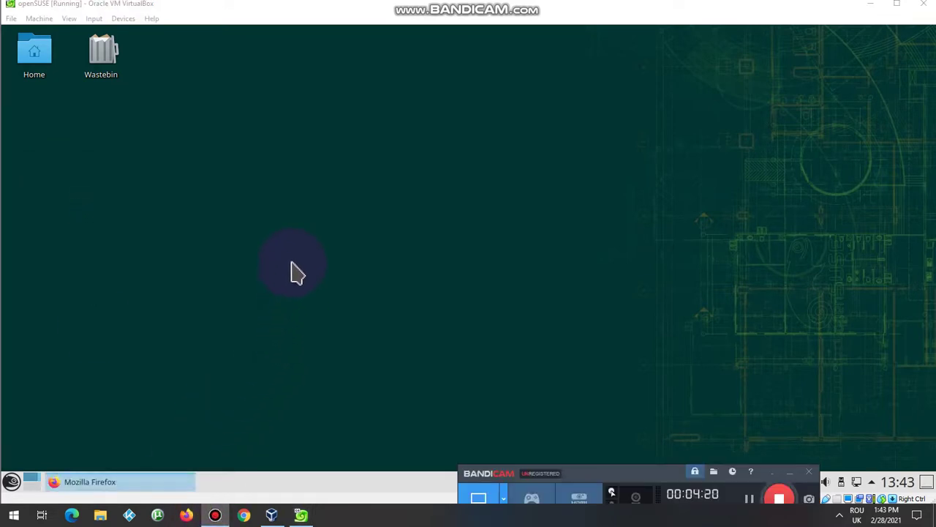
click(144, 485)
click(144, 485)
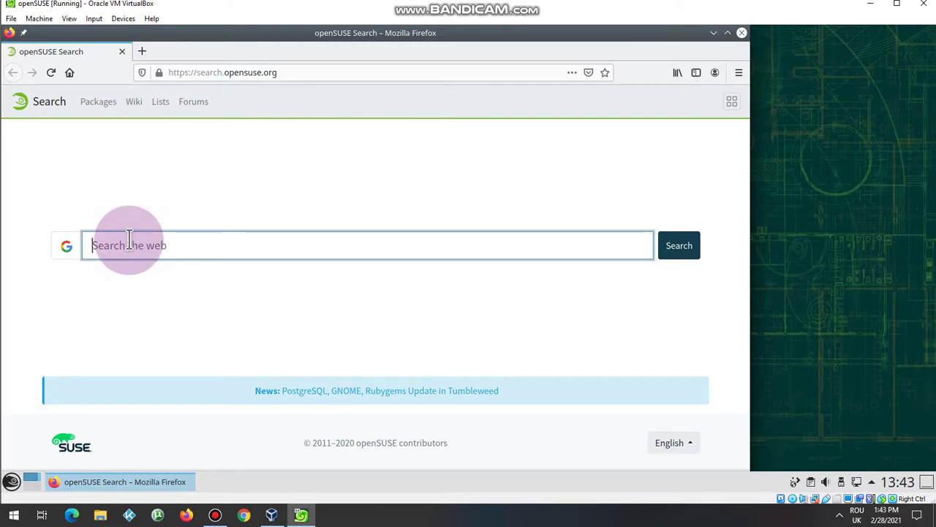
Search the web for OpenFilters
text(o)
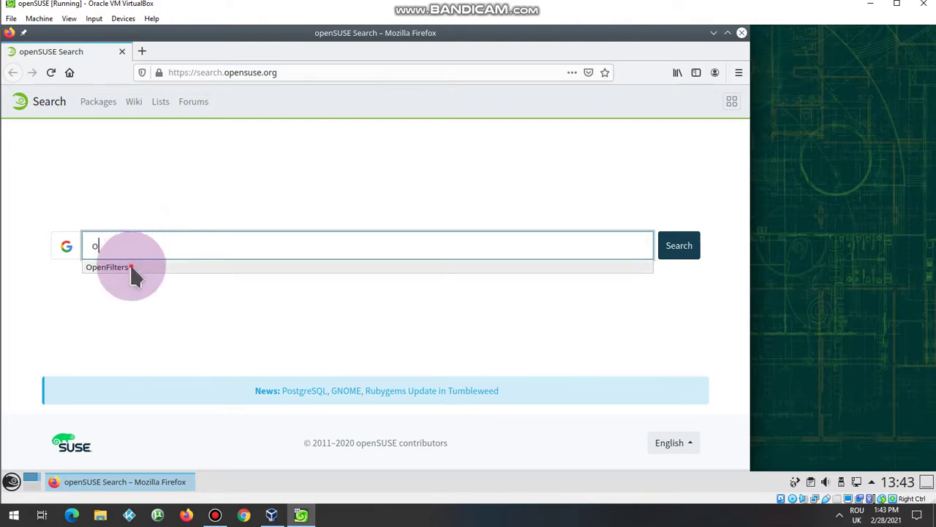
click(132, 268)
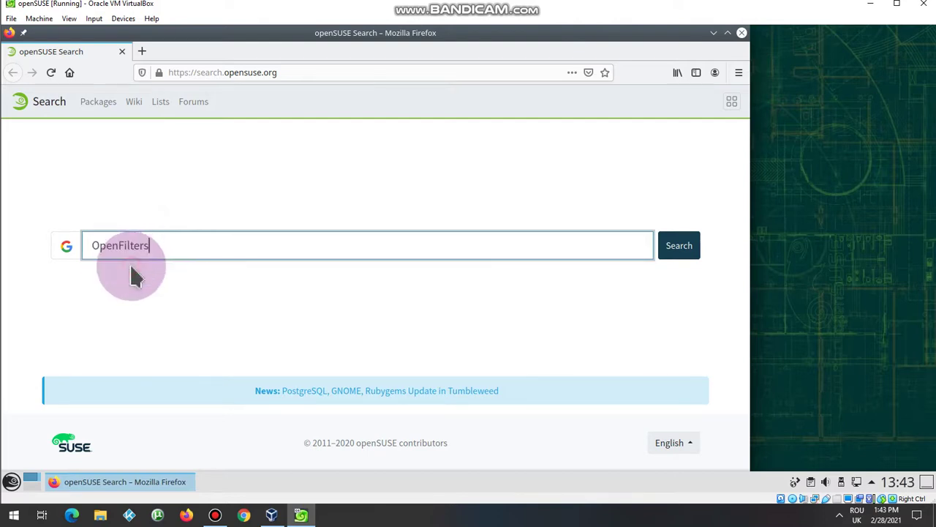
click(679, 247)
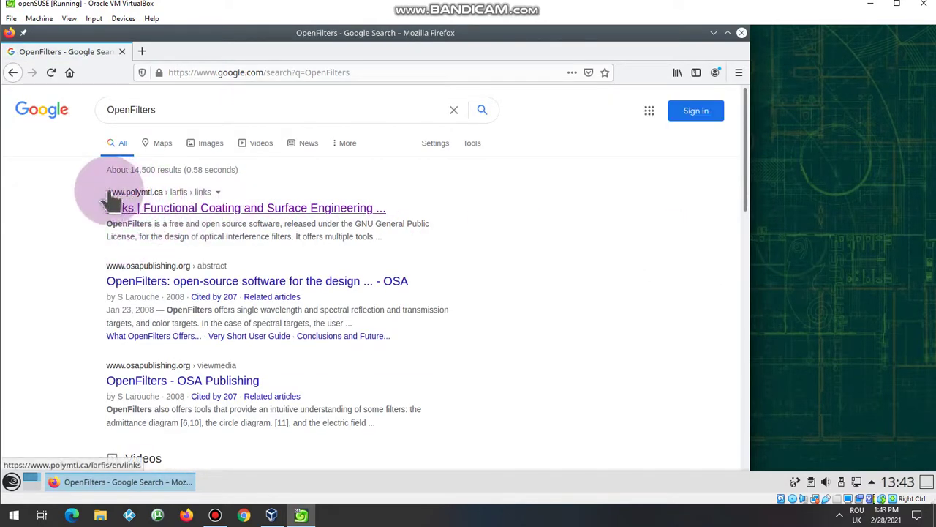
Open the polymtl.ca Links page from the results and read through its OpenFilters section
click(240, 210)
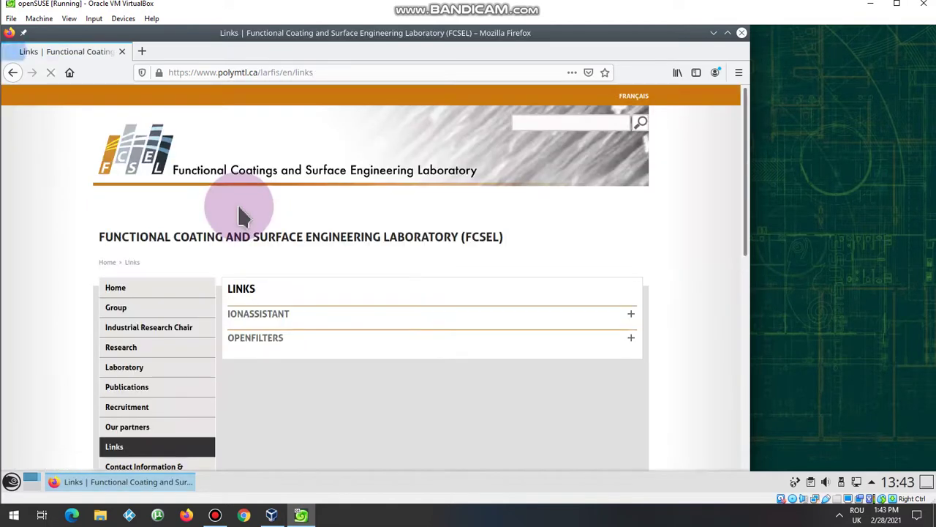
click(274, 341)
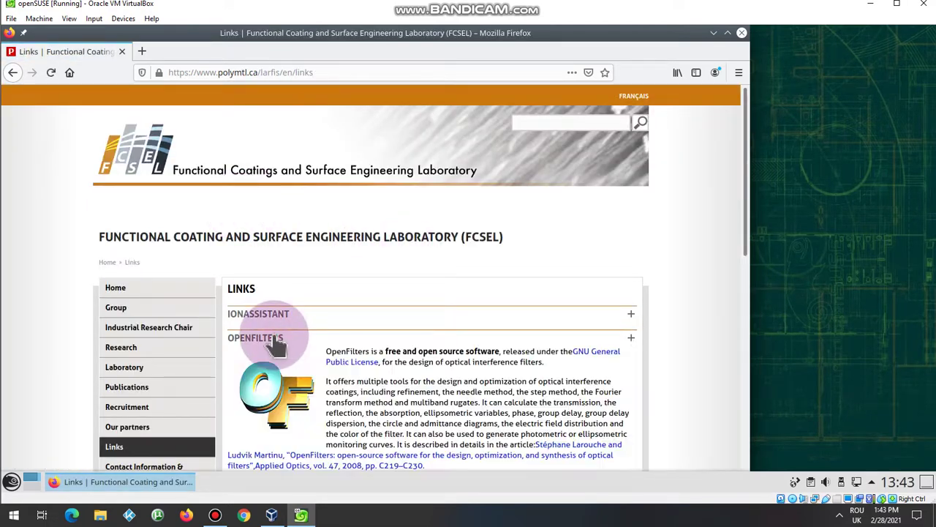
scroll(410, 343, down, 2)
scroll(432, 353, down, 5)
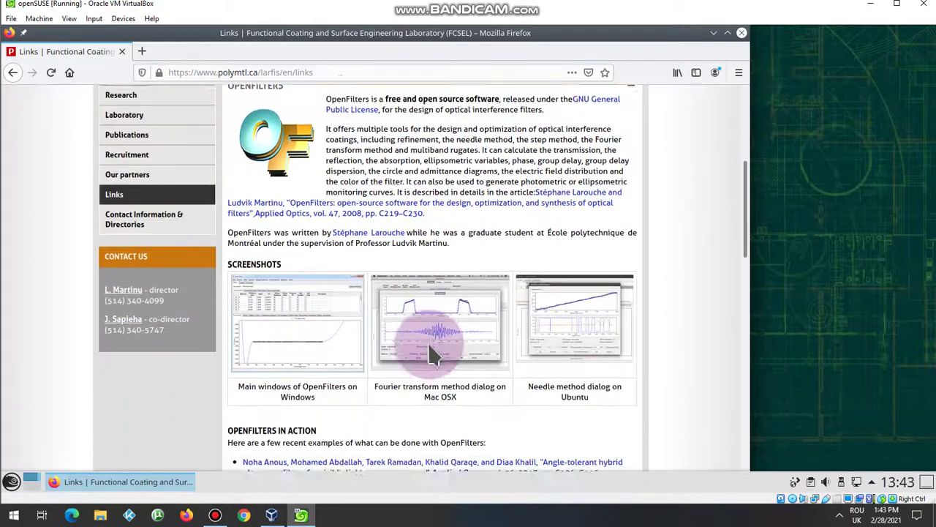
scroll(430, 351, down, 3)
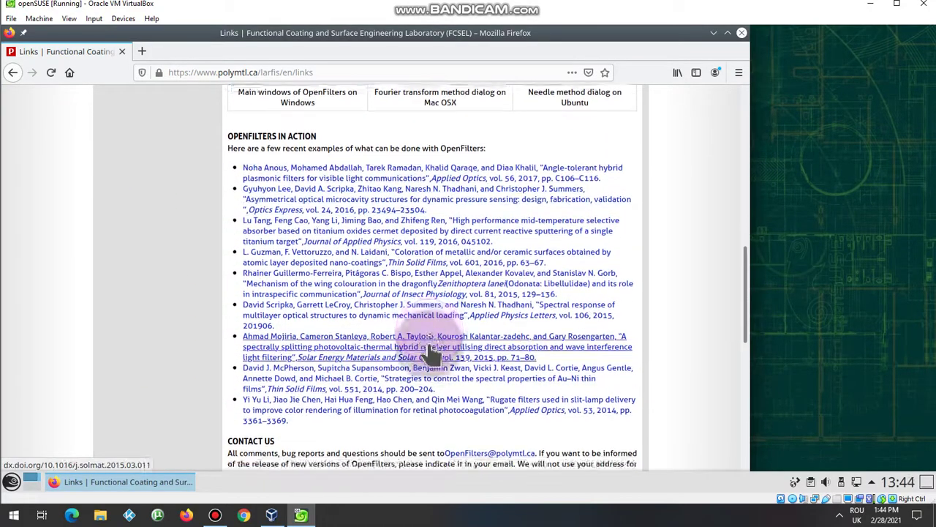
Read the OpenFilters FAQ, including its Linux requirements, and show the list of available downloads
click(253, 381)
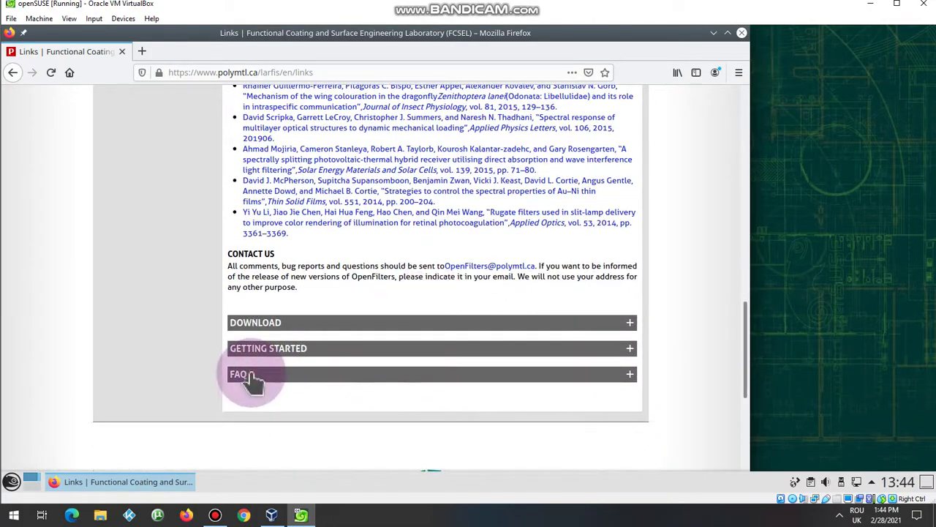
scroll(381, 353, down, 2)
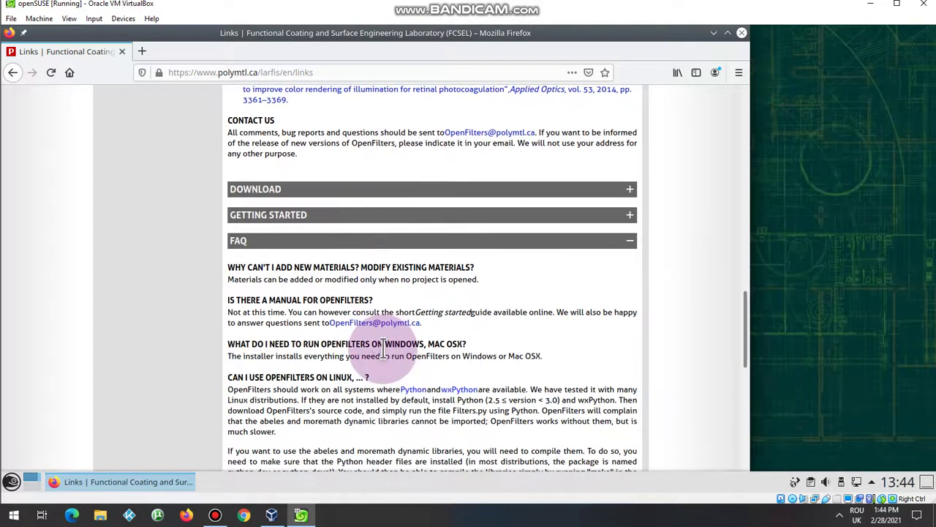
scroll(382, 350, down, 2)
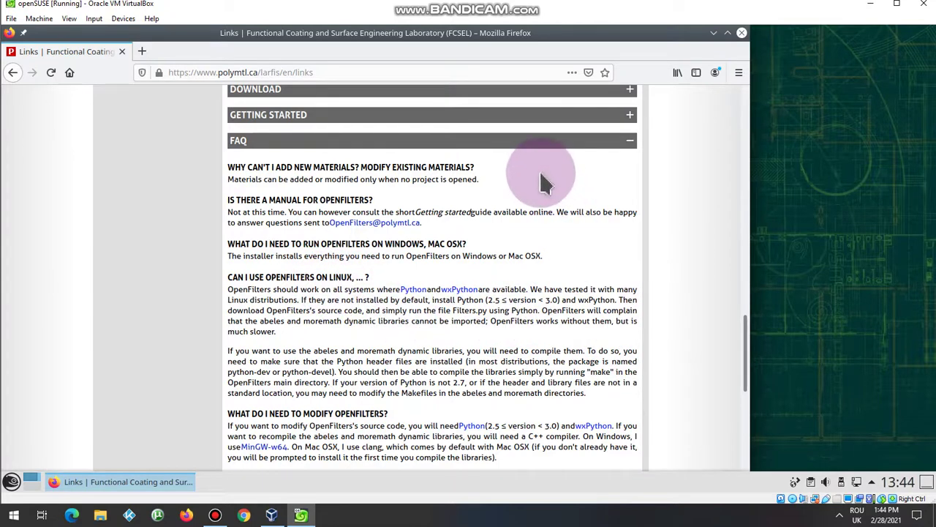
click(275, 95)
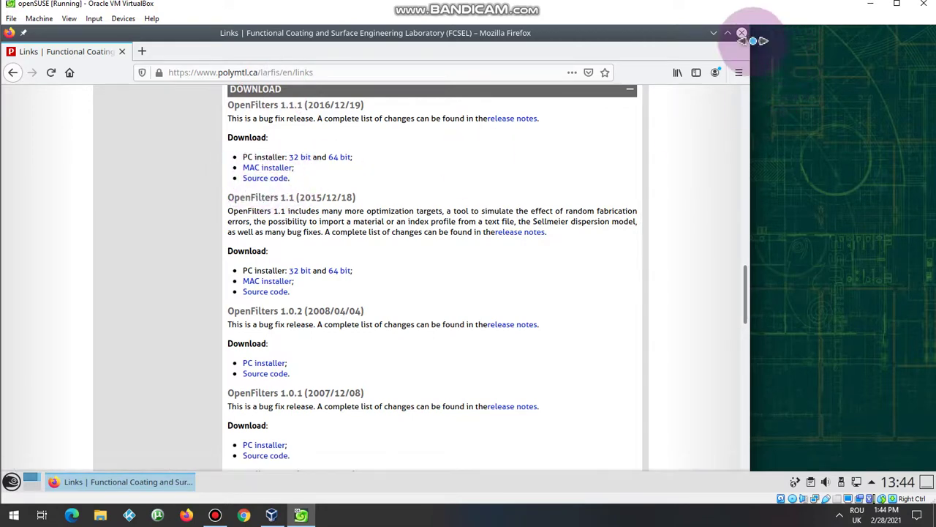
Close Firefox to return to the empty openSUSE desktop
click(743, 33)
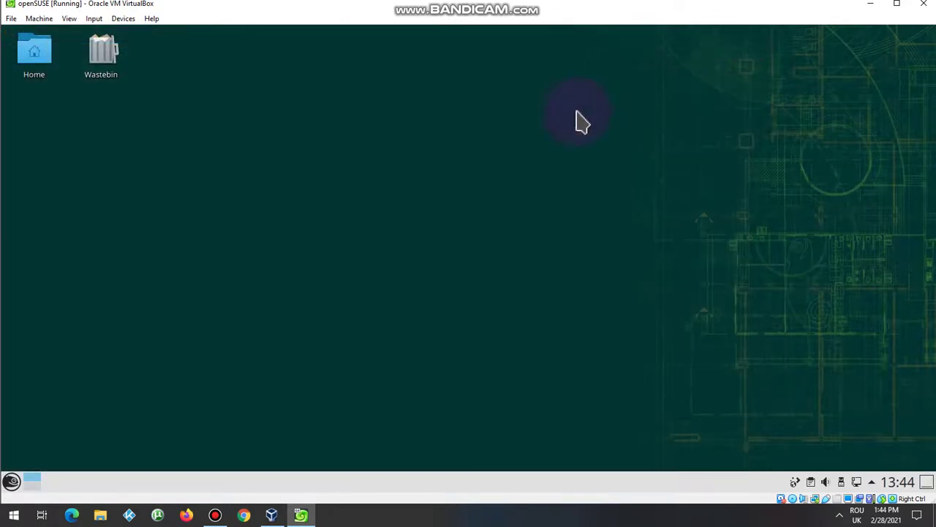
mouse_move(308, 517)
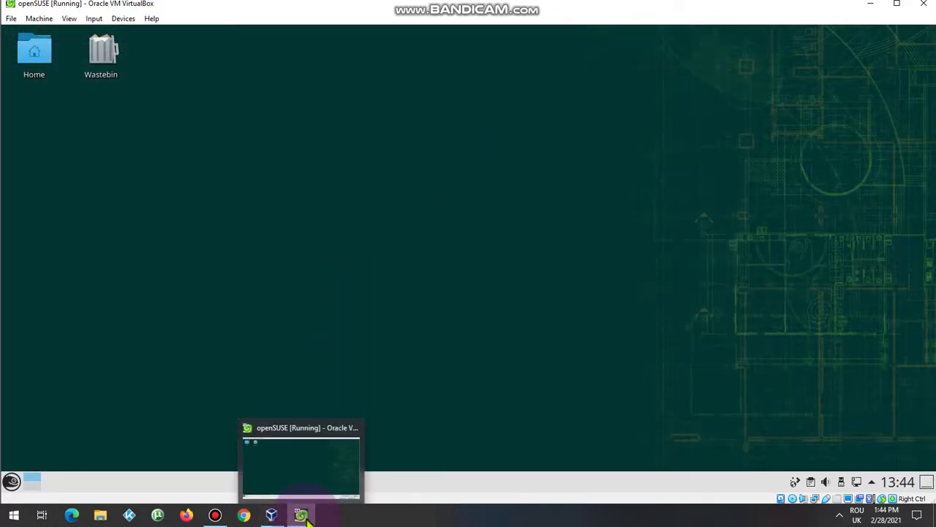
click(215, 515)
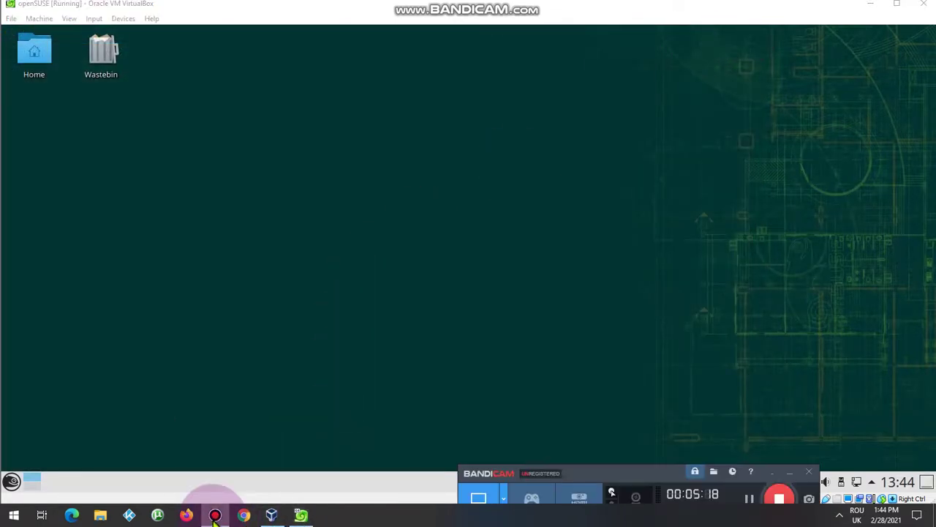